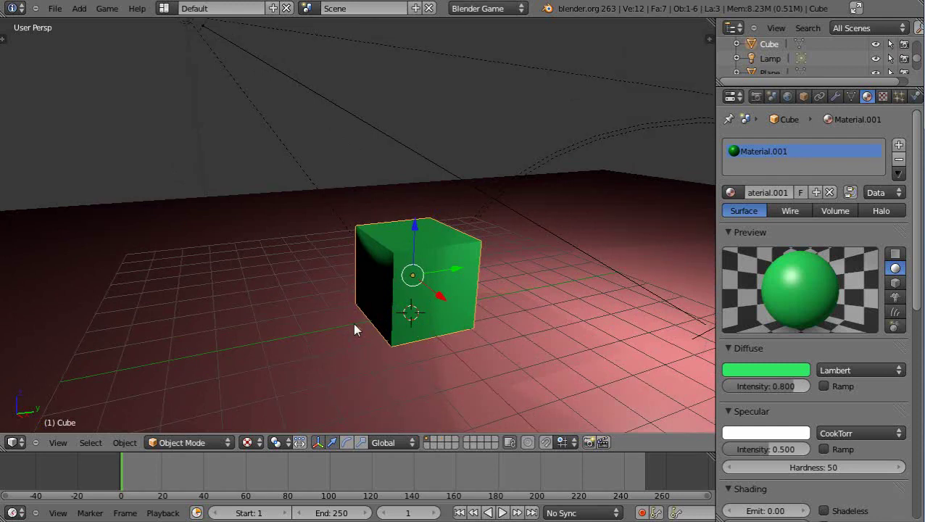
Step: Toggle the cube's transform gizmo off and back on while orbiting the view
mouse_move(248, 305)
middle_mouse_down()
mouse_move(252, 315)
mouse_move(227, 303)
middle_mouse_up()
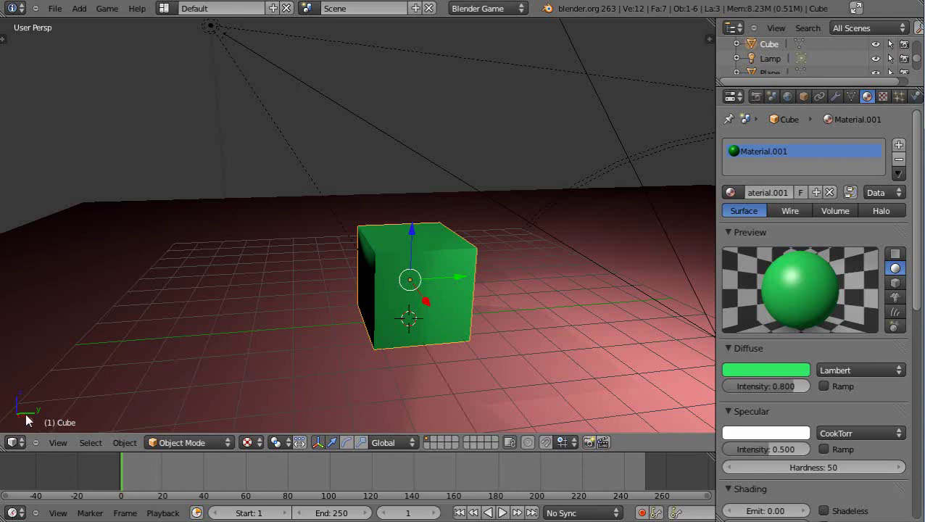
left_click(318, 443)
left_click(318, 443)
middle_click_drag(448, 350, 367, 341)
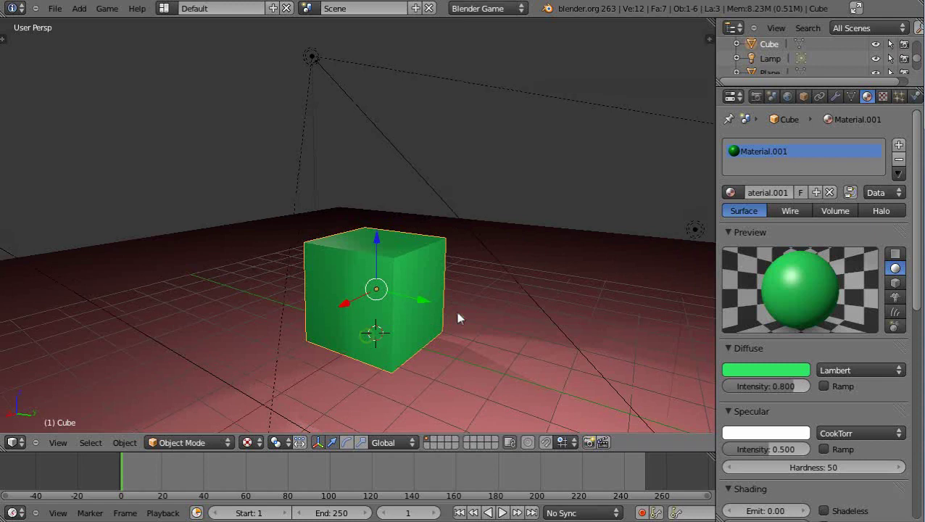
middle_click_drag(458, 315, 463, 294)
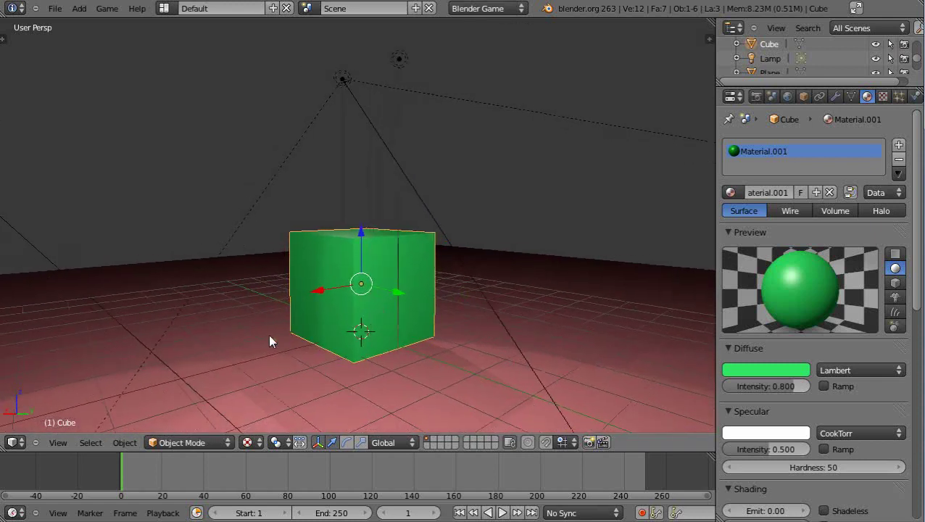
middle_click_drag(269, 336, 270, 342)
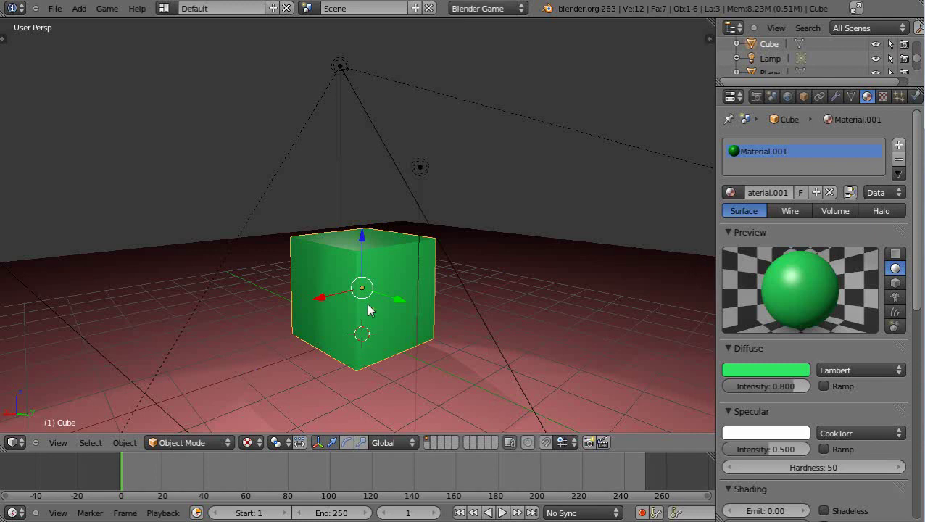
Step: Orbit and zoom the view to inspect the cube from new angles
middle_click_drag(305, 374, 342, 376)
scroll(337, 349, "down", 2)
scroll(355, 365, "up", 4)
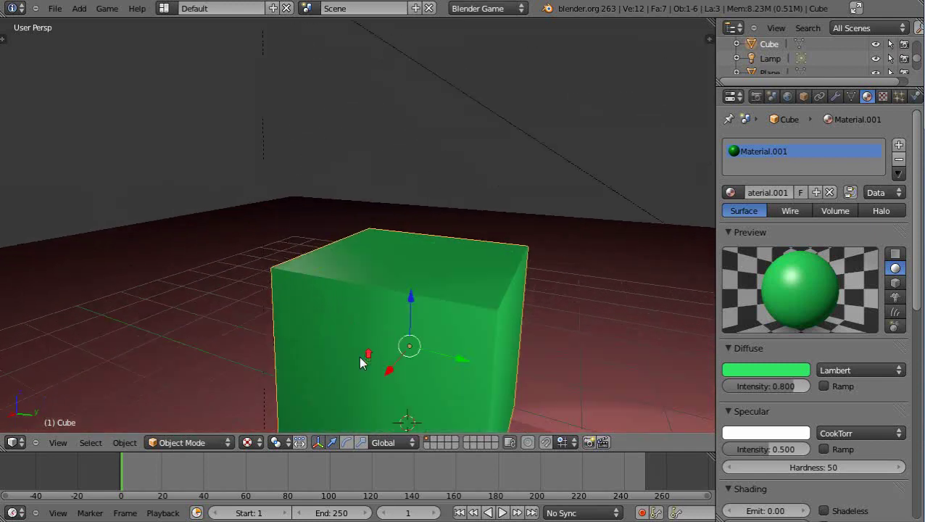
scroll(366, 353, "down", 2)
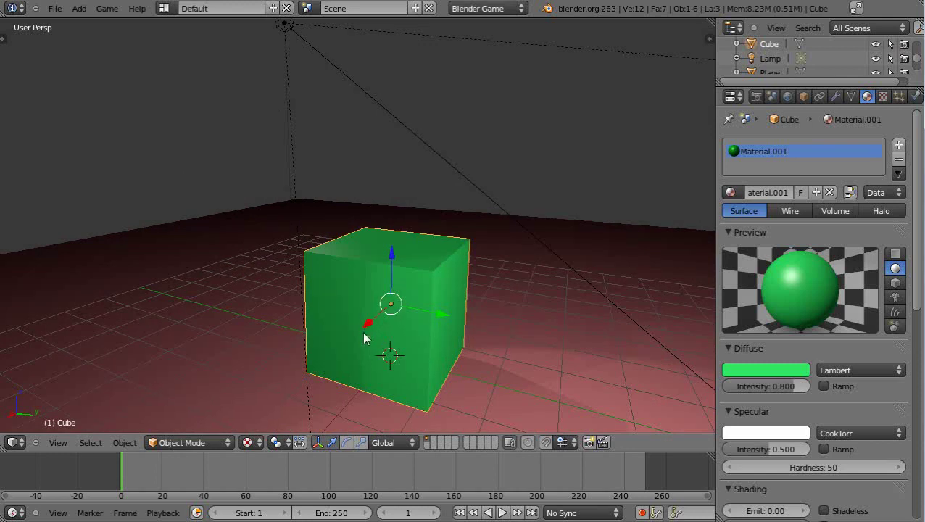
scroll(360, 353, "down", 2)
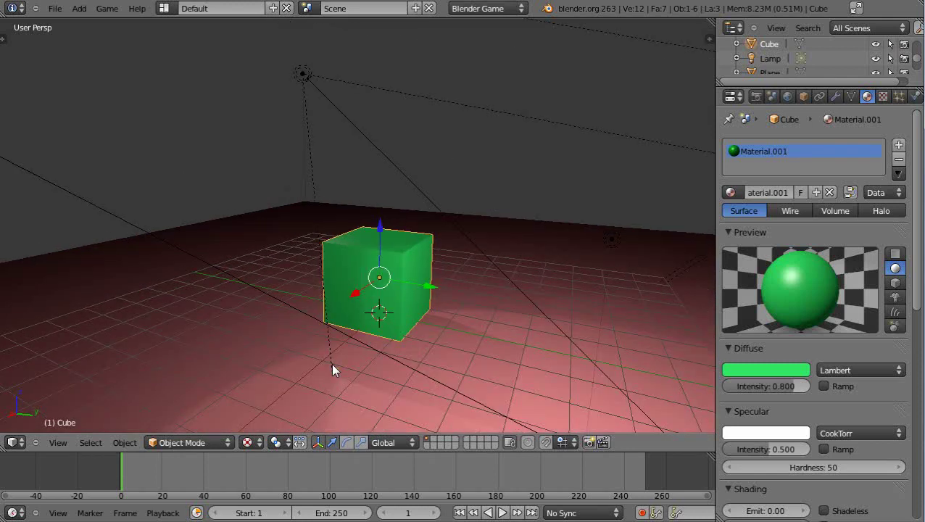
mouse_move(330, 368)
middle_mouse_down()
mouse_move(367, 373)
mouse_move(345, 373)
mouse_move(345, 363)
middle_mouse_up()
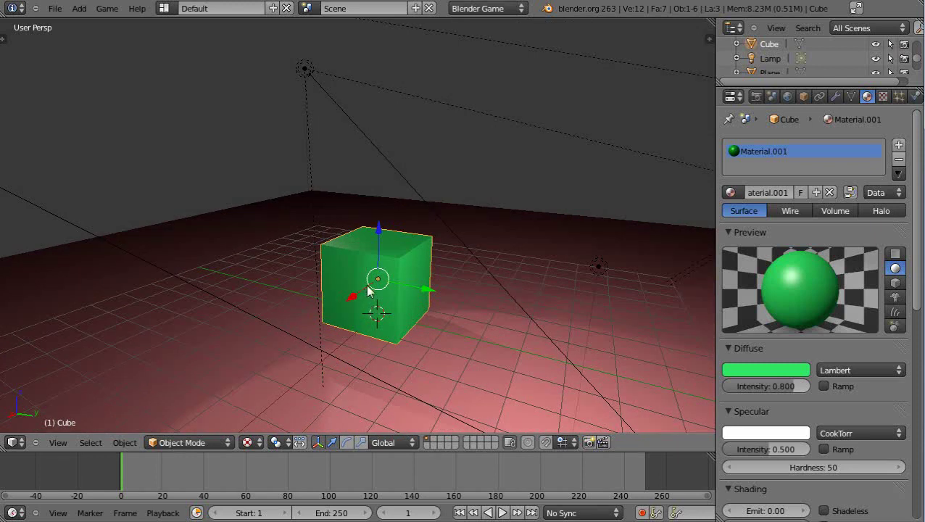
middle_click_drag(324, 351, 237, 379)
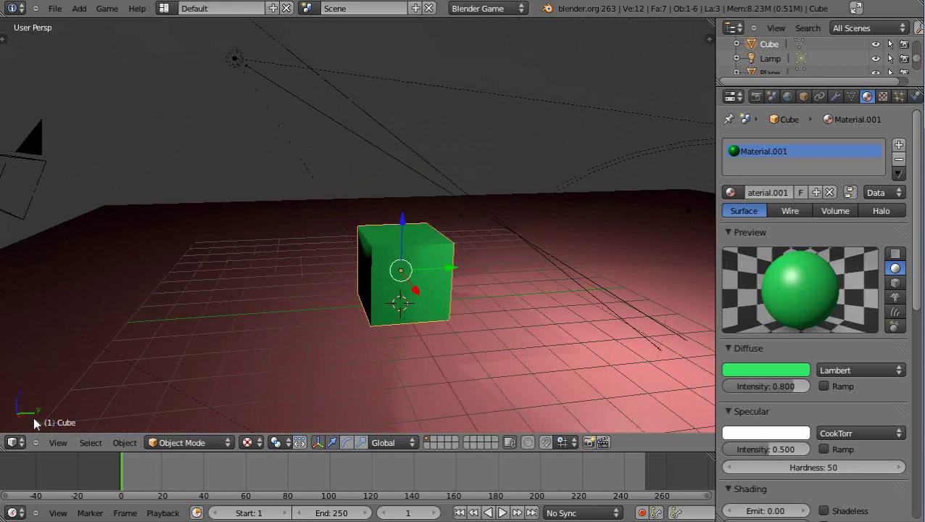
middle_click_drag(387, 336, 309, 327)
scroll(370, 312, "up", 3)
scroll(371, 310, "down", 2)
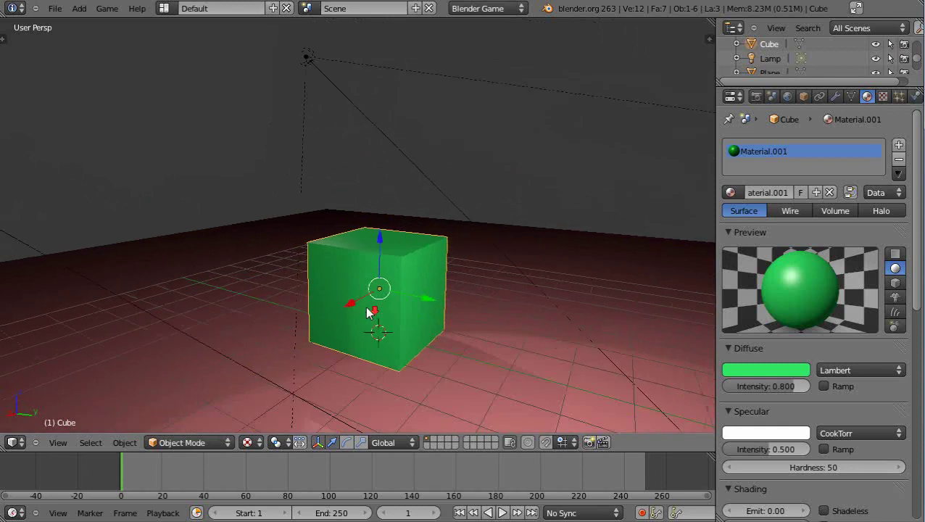
Step: Reselect the cube and start a rotation about global Z, then cancel it
right_click(356, 259)
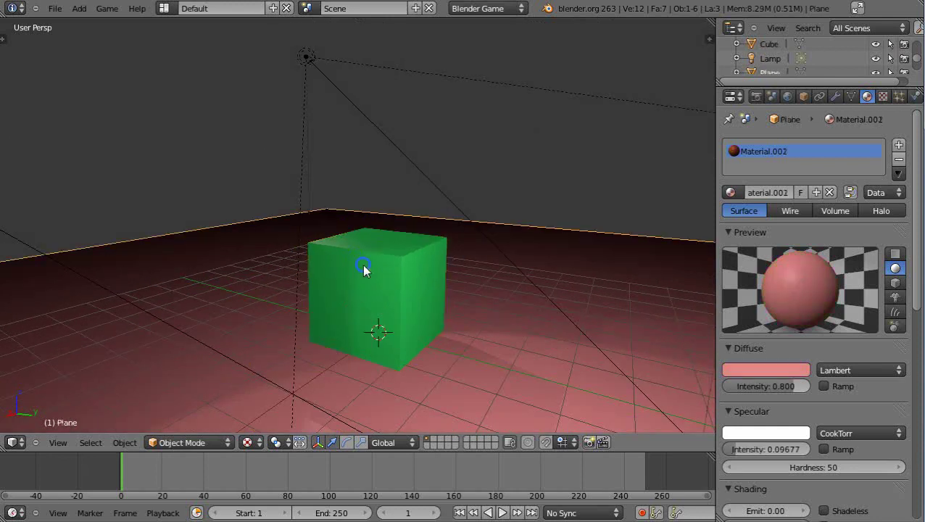
right_click(363, 266)
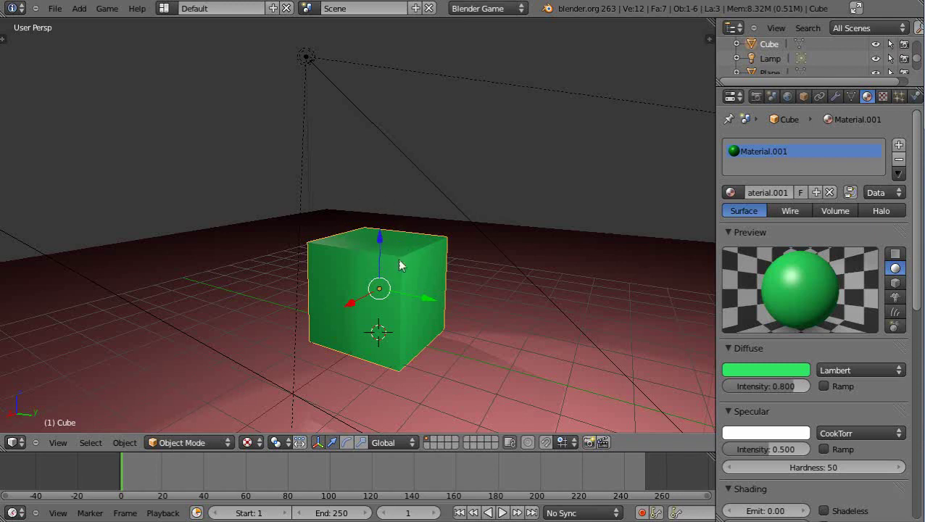
key("r")
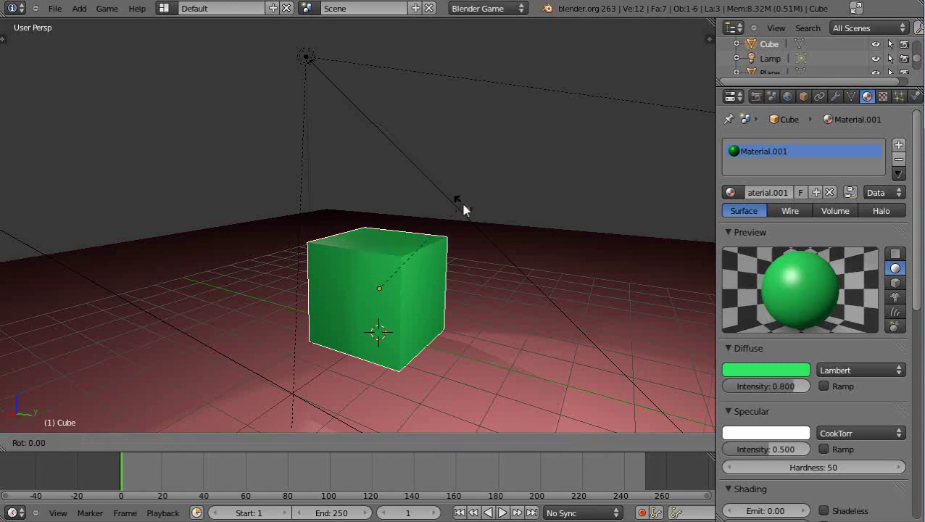
key("z")
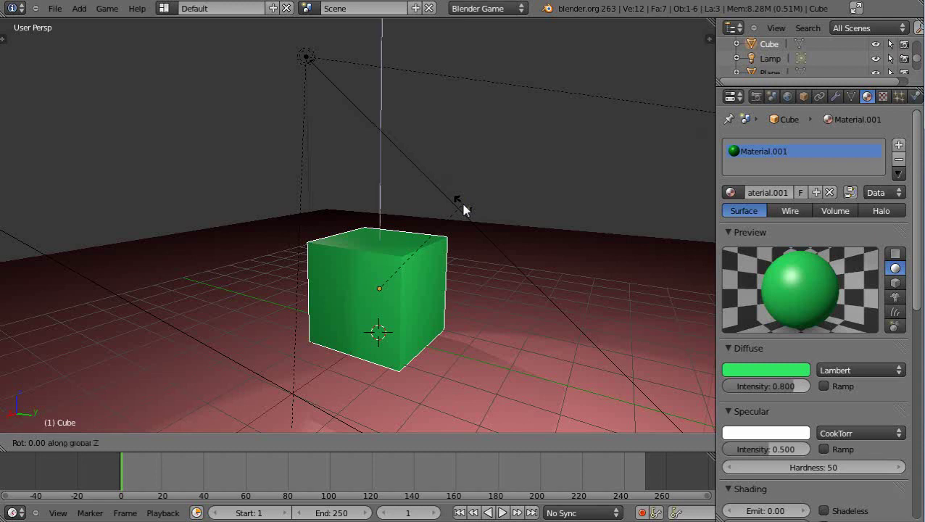
right_click(338, 192)
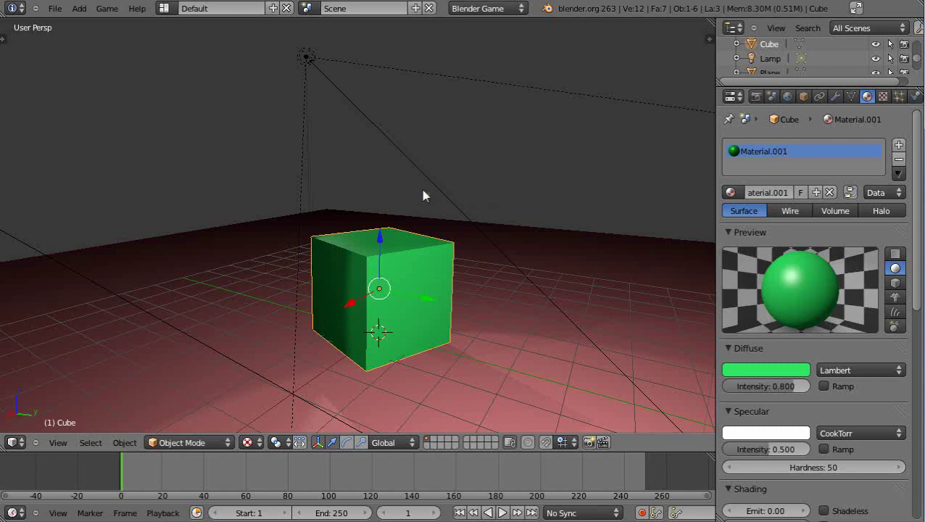
Step: Rotate the cube about the global Z axis so it no longer faces square-on
key("r")
key("z")
left_click(314, 211)
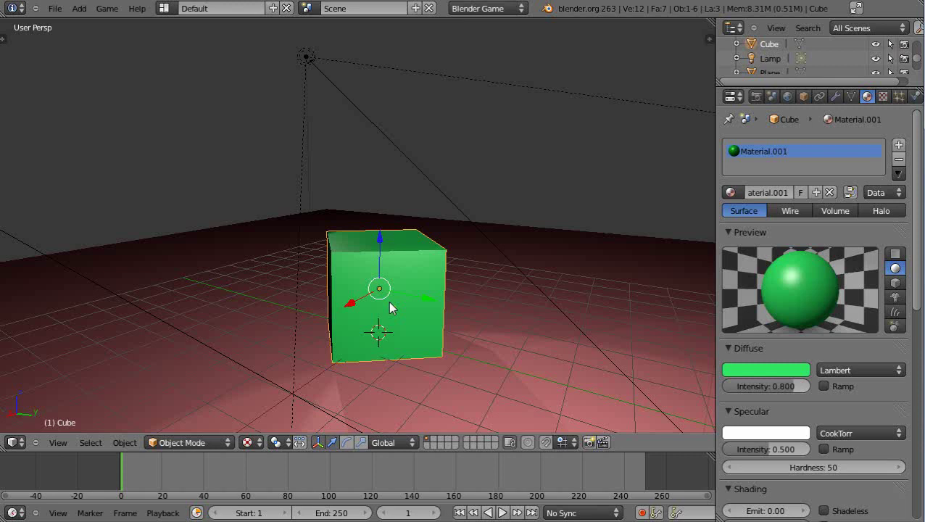
middle_click_drag(437, 351, 465, 347)
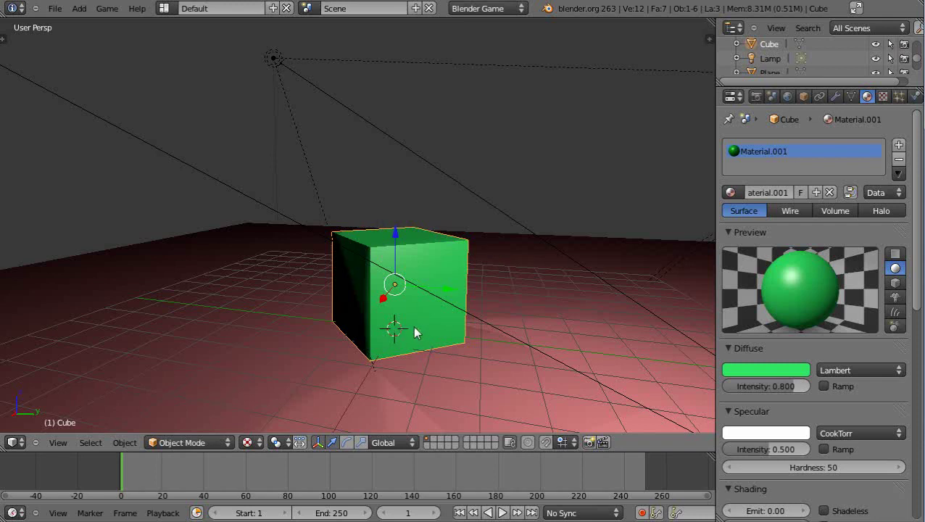
Step: Return the cube to its unrotated orientation, reselect it, and orbit to a frontal view
key("r")
key("z")
key("3")
key("0")
key("Return")
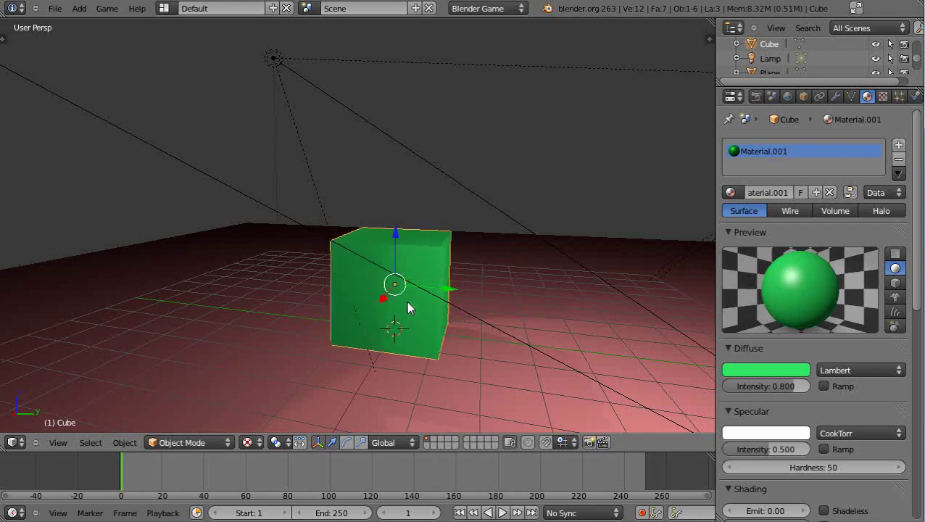
right_click(408, 309)
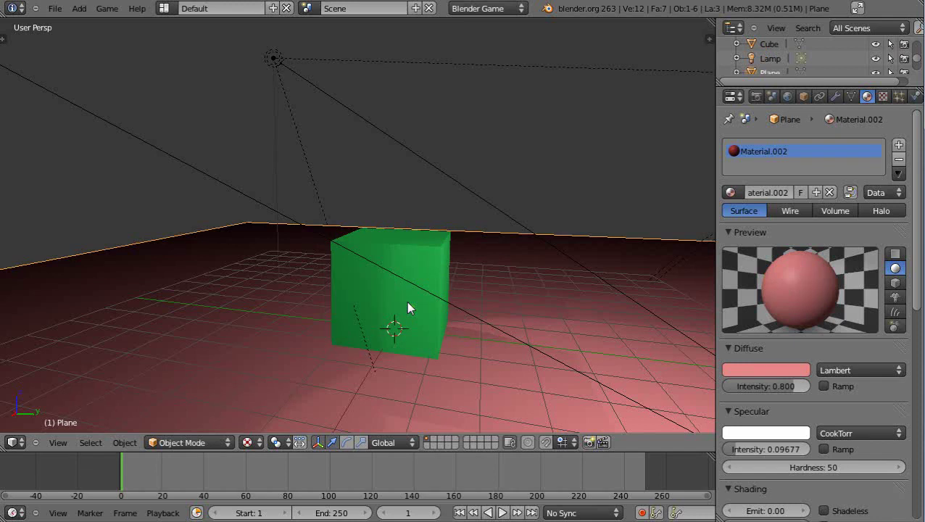
right_click(405, 303)
middle_click_drag(406, 303, 541, 297)
middle_click_drag(411, 320, 388, 351)
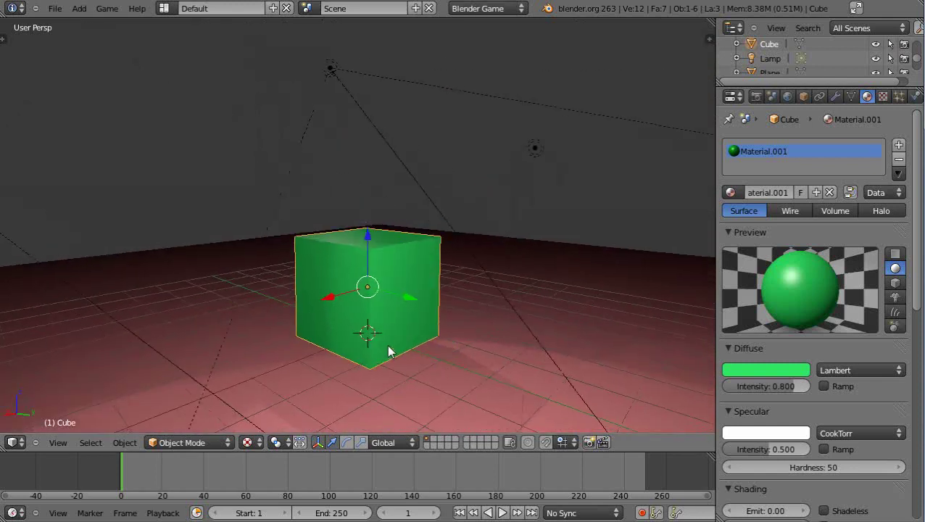
Step: Set the transform orientation to Local and begin rotating the cube about Z
left_click(414, 442)
left_click(385, 410)
key("r")
key("z")
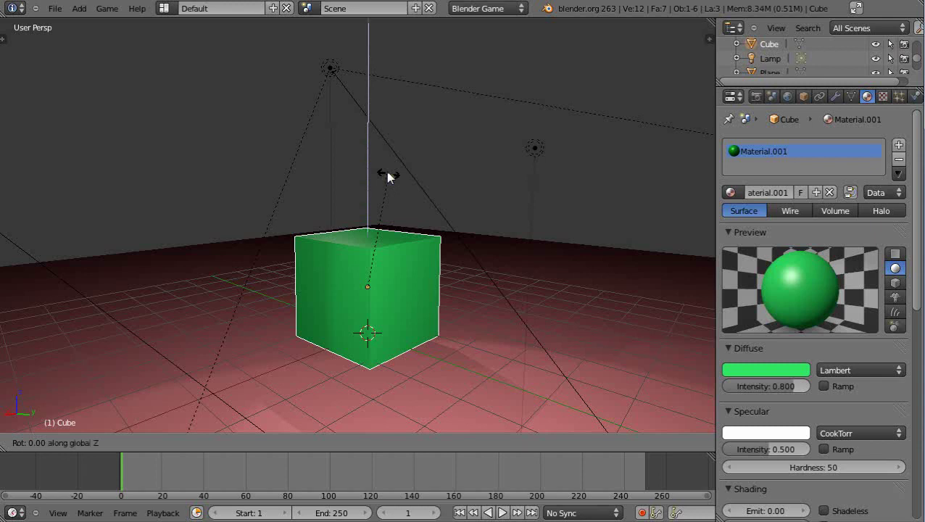
left_click(273, 194)
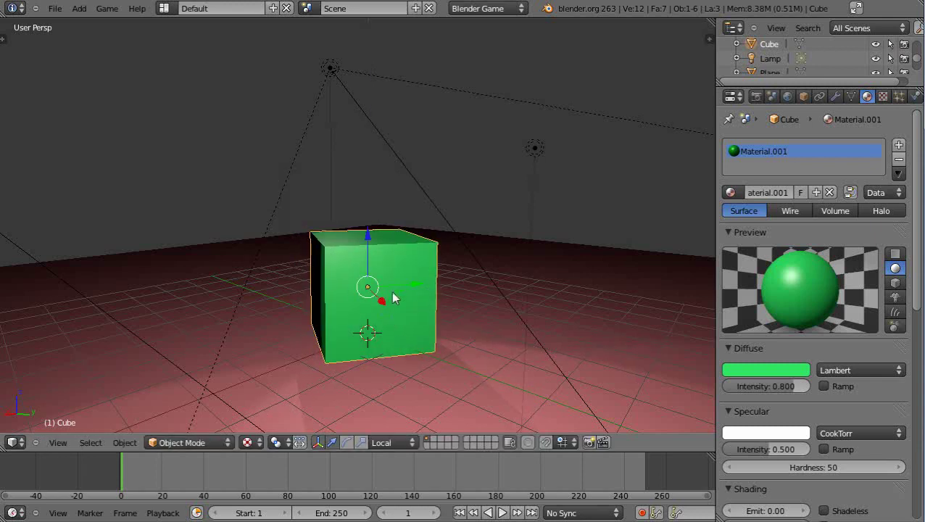
middle_click_drag(263, 341, 320, 417)
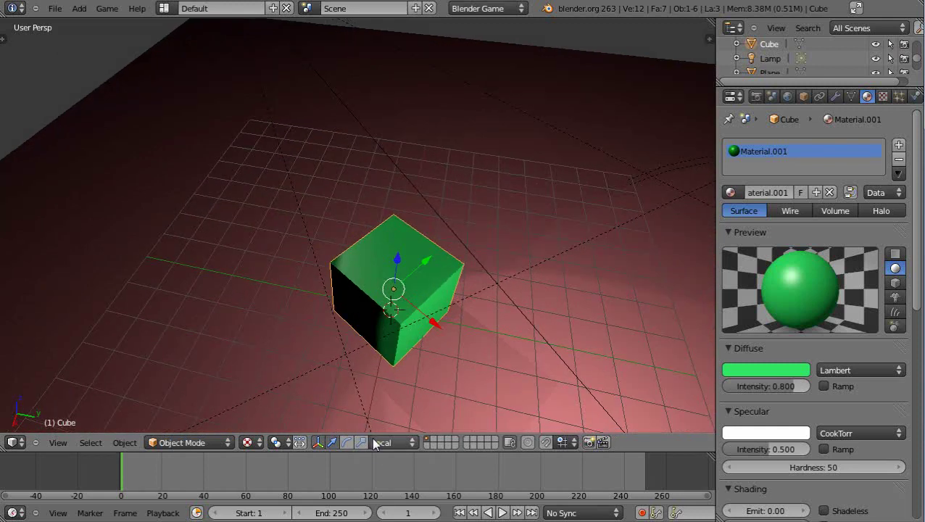
left_click(409, 442)
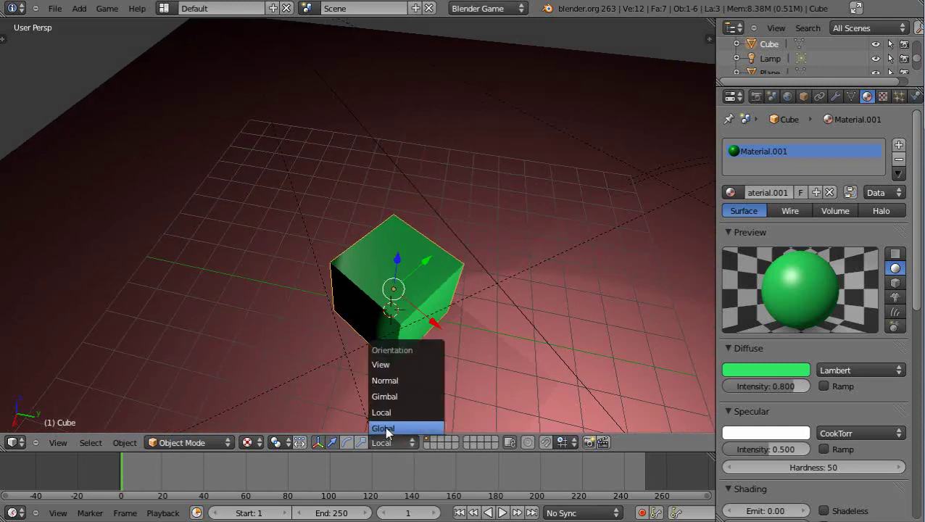
left_click(384, 426)
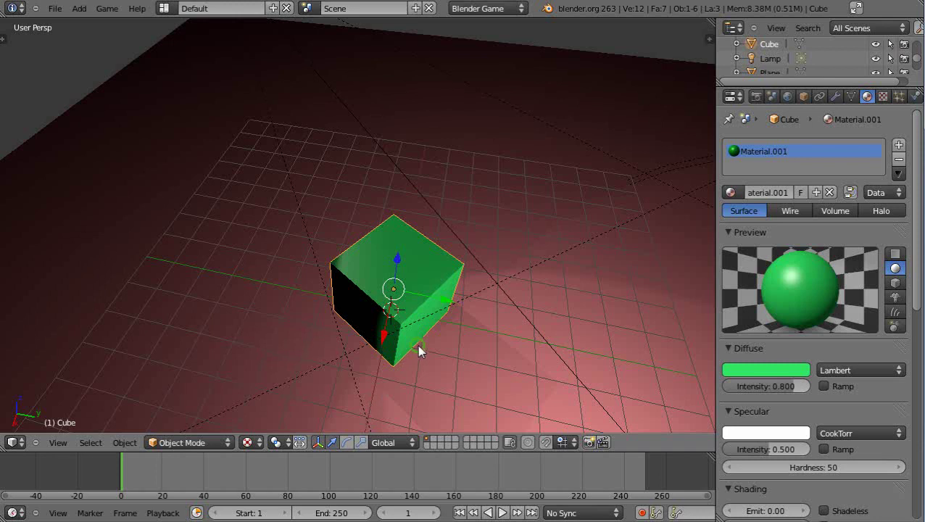
middle_click_drag(416, 345, 378, 322)
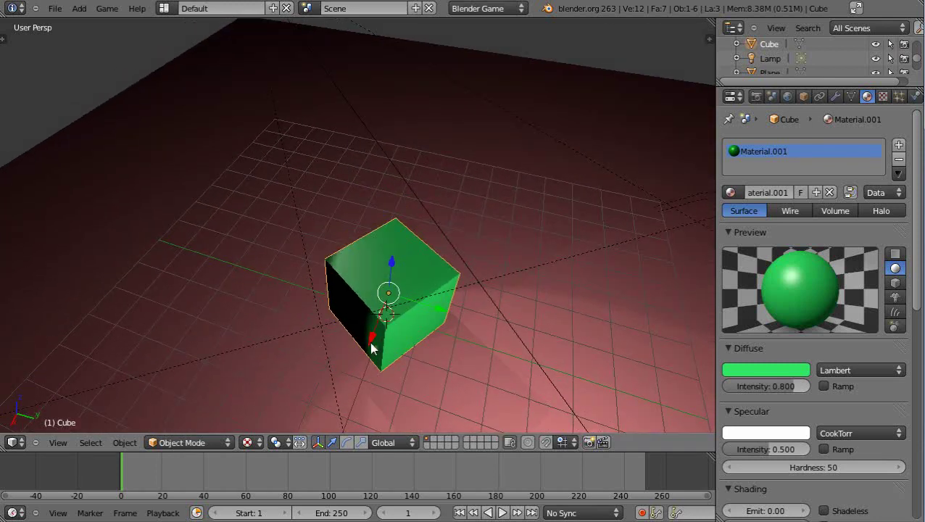
middle_click_drag(453, 352, 473, 333)
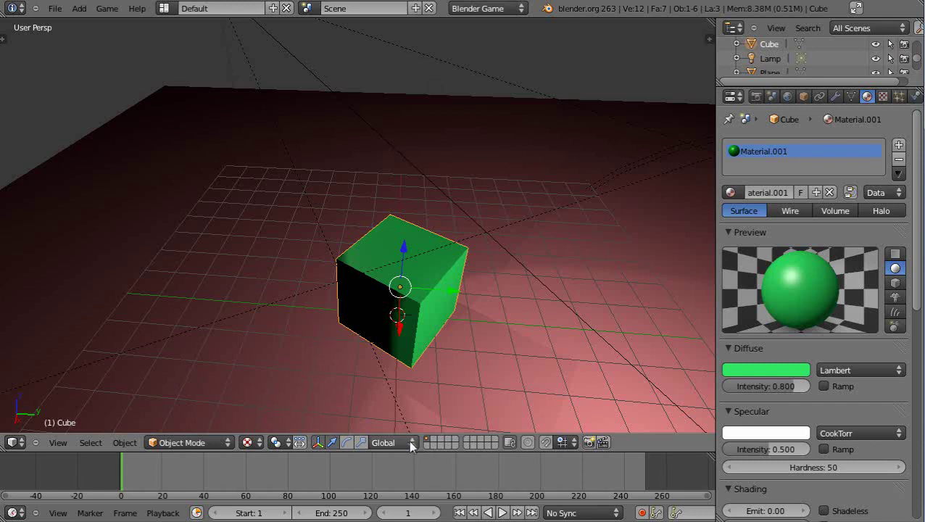
Step: Select the green cube and tilt it about the global Y axis
right_click(376, 377)
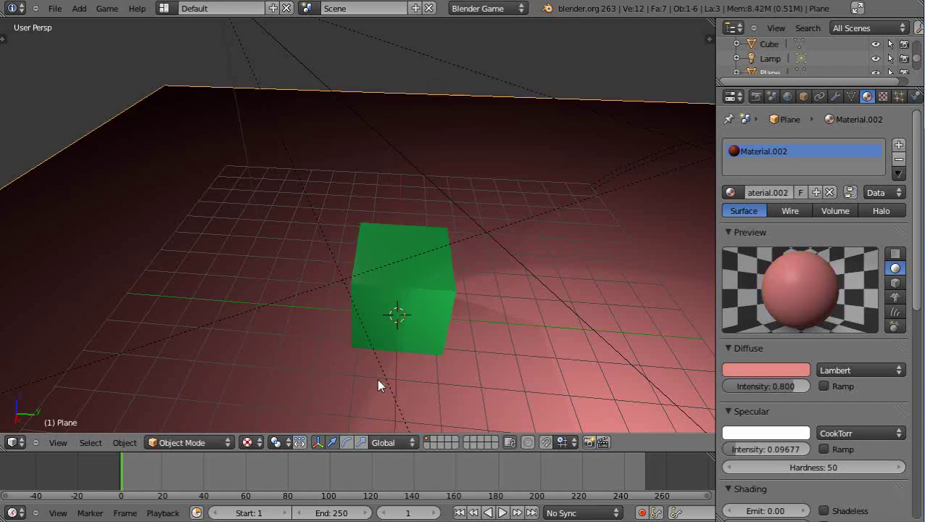
right_click(427, 341)
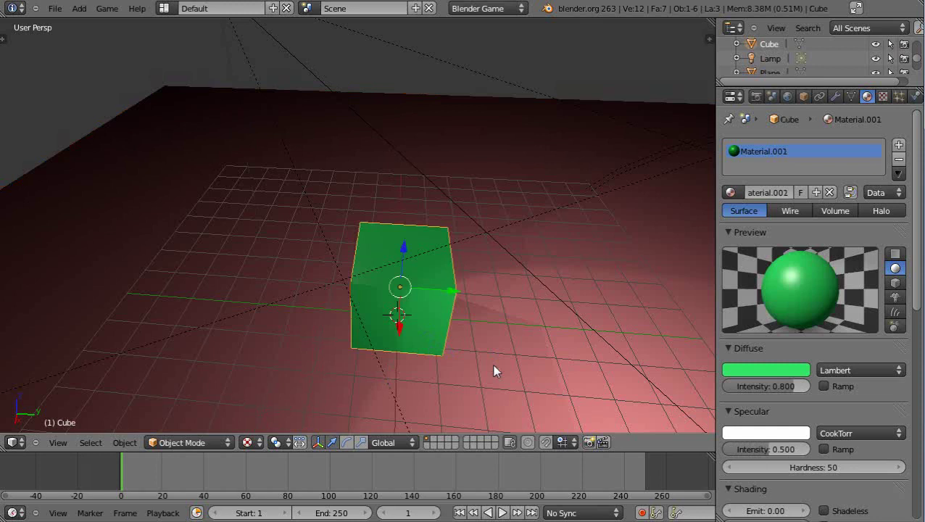
middle_click_drag(493, 371, 393, 316)
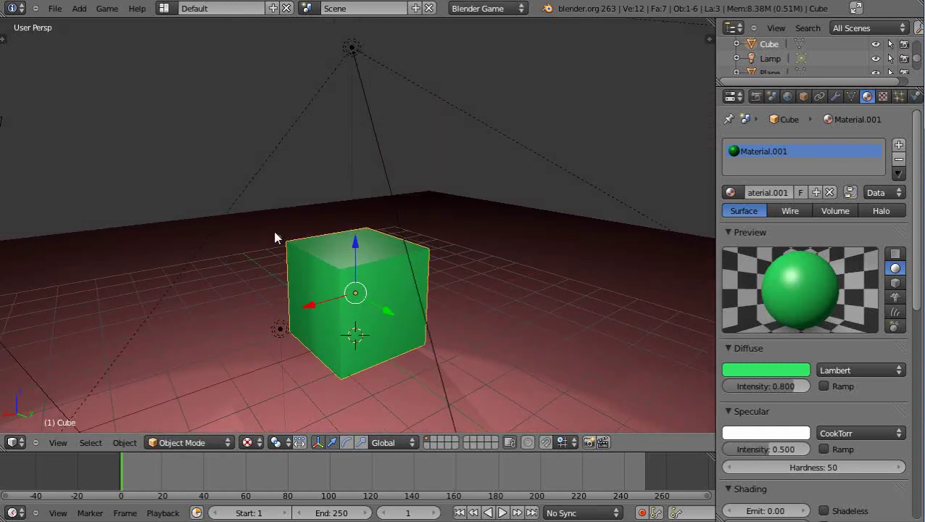
key("r")
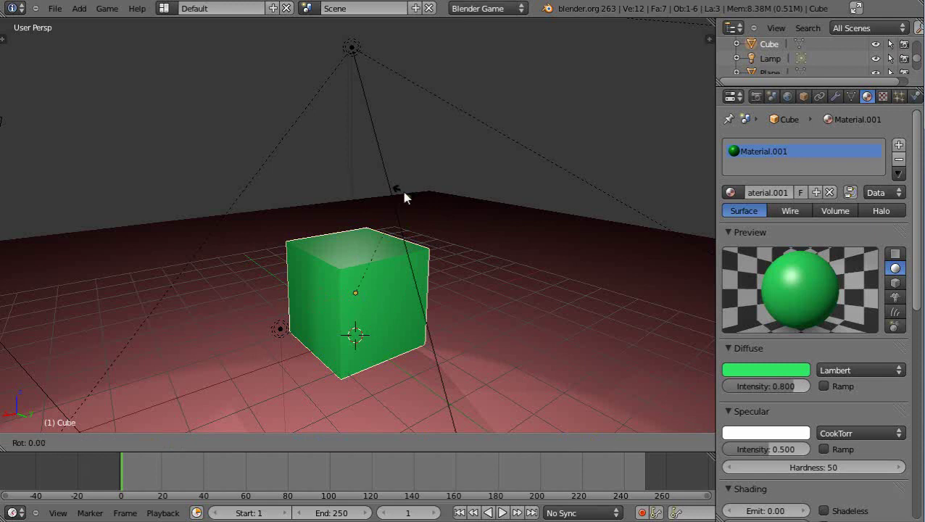
key("y")
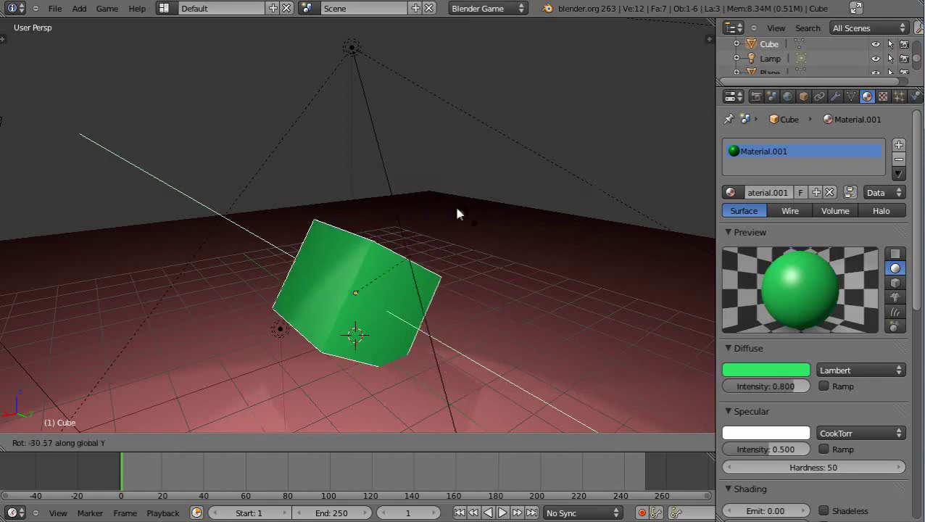
left_click(370, 184)
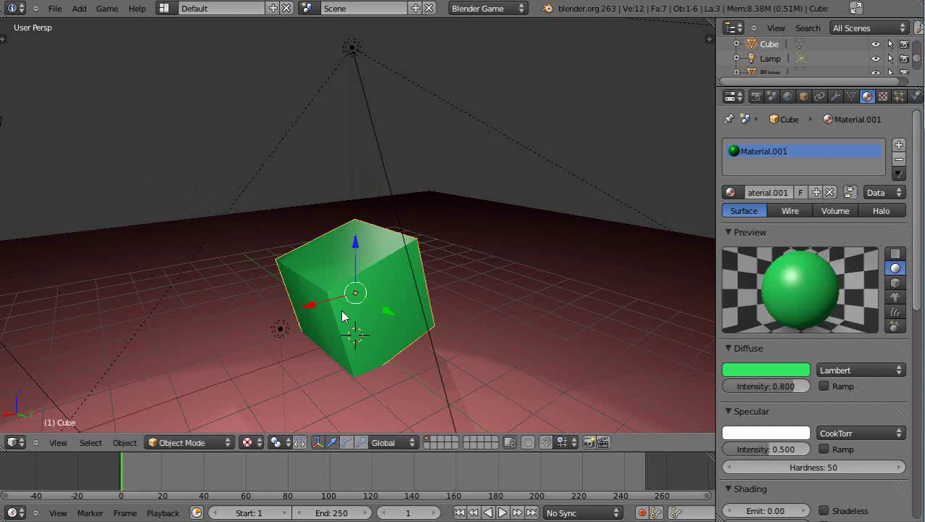
Step: Clear the cube's rotation with Alt+R so it stands upright again
key("alt+r")
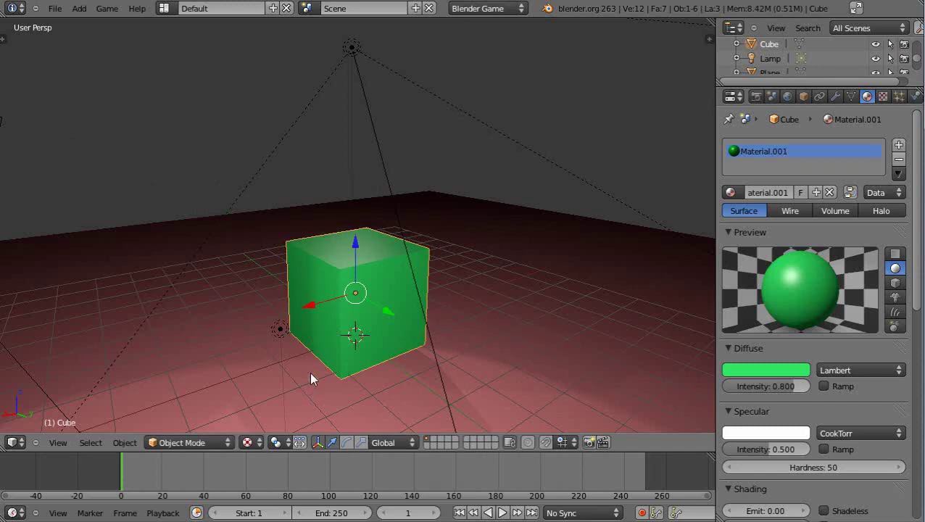
middle_click_drag(310, 371, 380, 406)
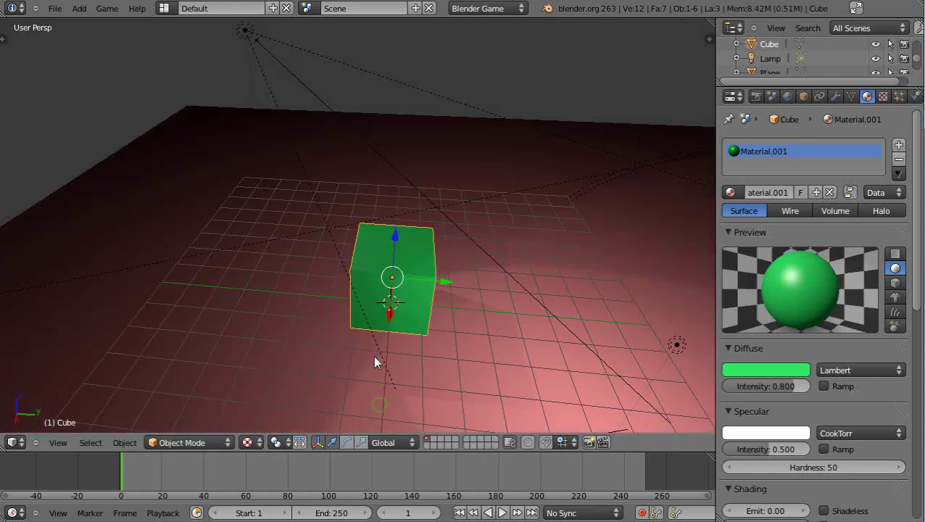
scroll(374, 362, "up", 2)
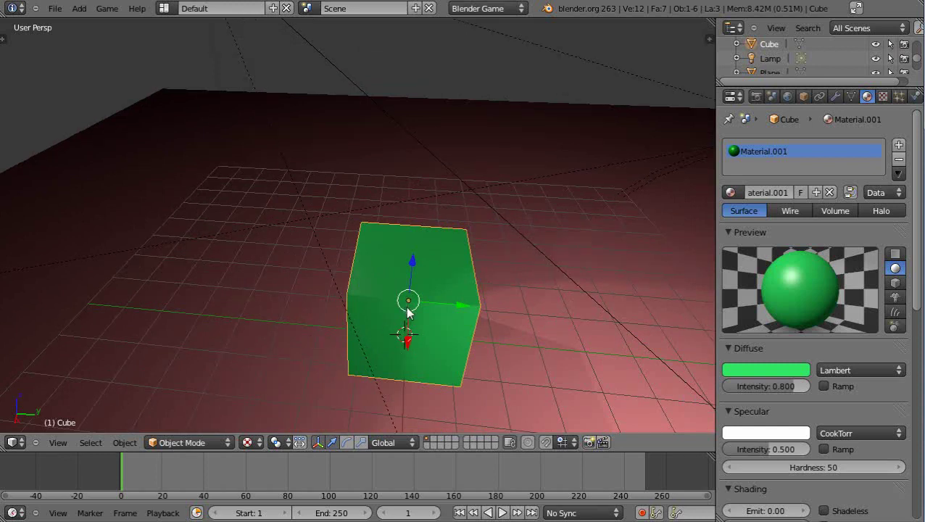
Step: Scale the cube down slightly
middle_click_drag(408, 312, 420, 292)
key("s")
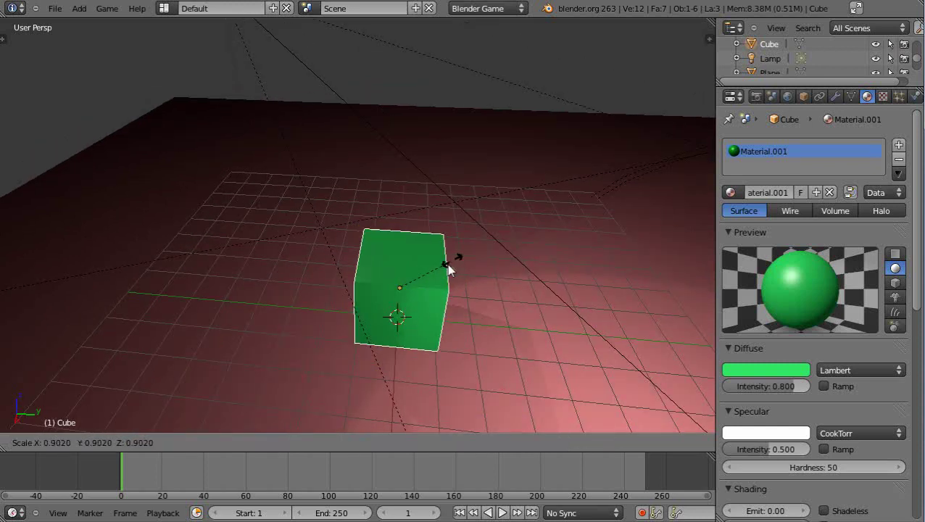
left_click(438, 269)
middle_click_drag(402, 332, 445, 351)
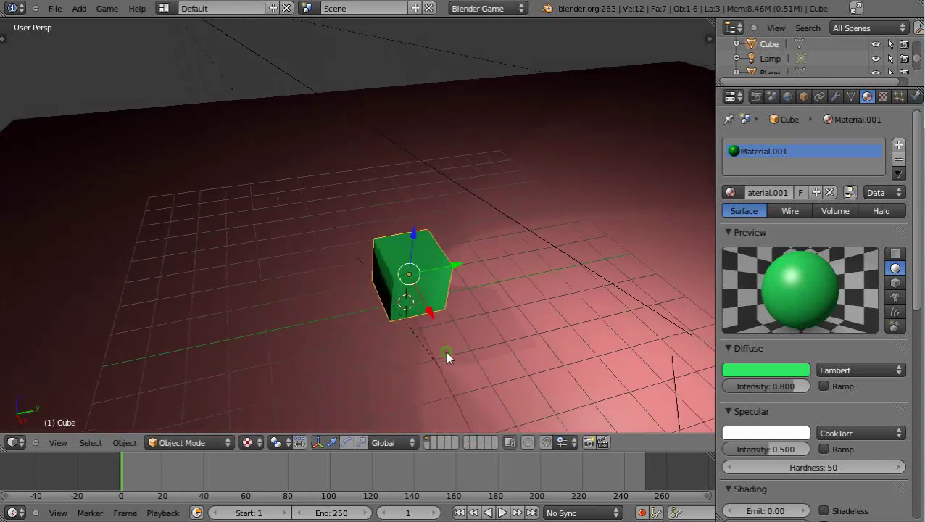
scroll(442, 350, "up", 3)
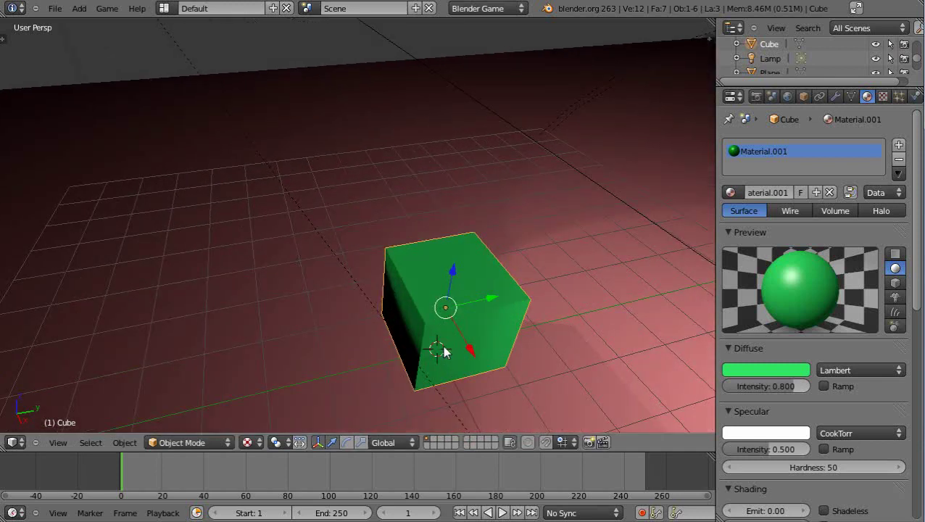
Step: Switch to top view, toggle orthographic, centre the cube, then return to perspective
key("KP_7")
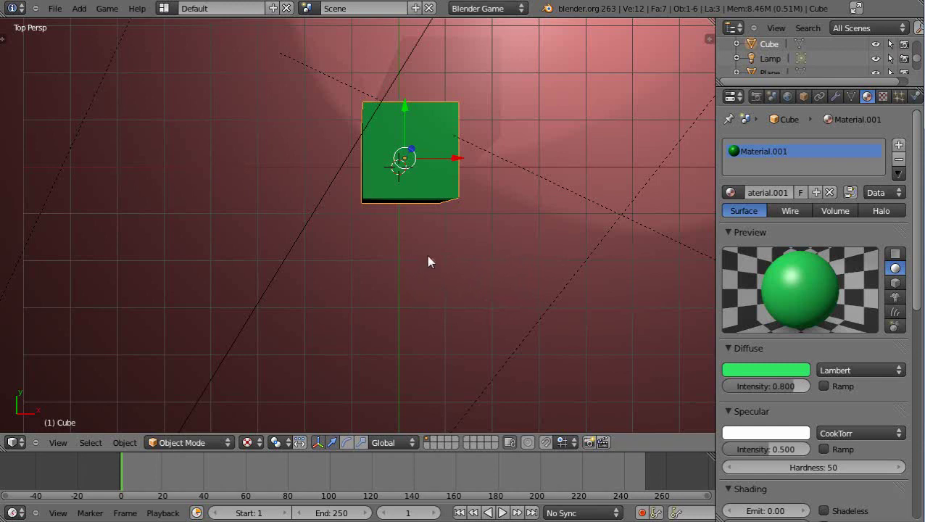
key("KP_5")
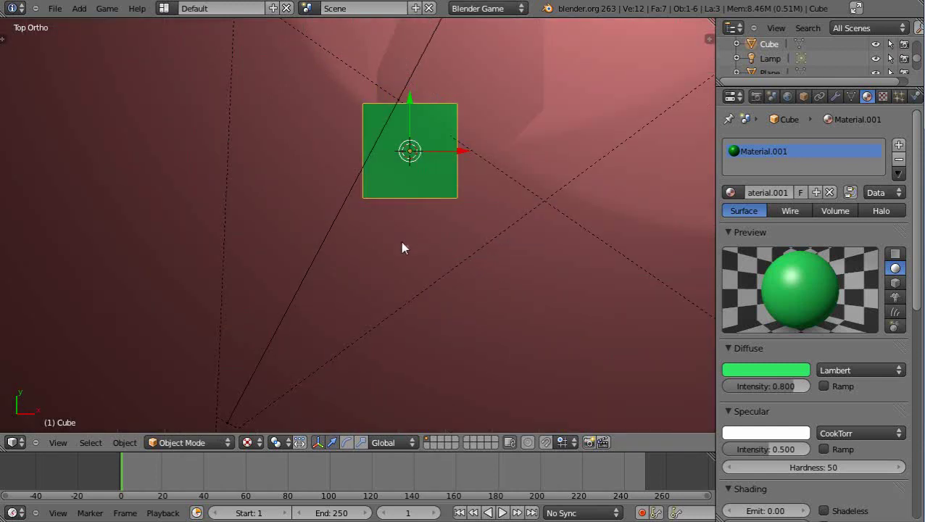
middle_click_drag(401, 245, 361, 340, "shift")
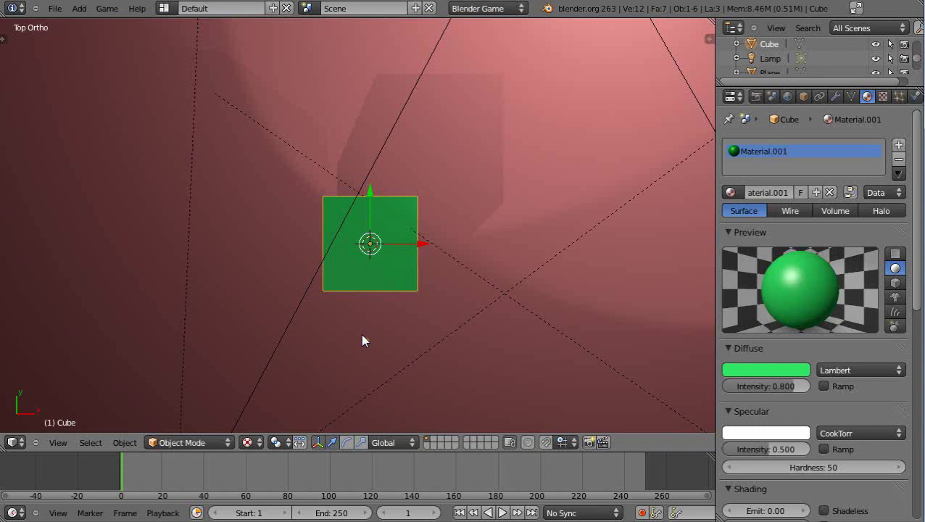
scroll(379, 331, "up", 3)
scroll(379, 331, "down", 2)
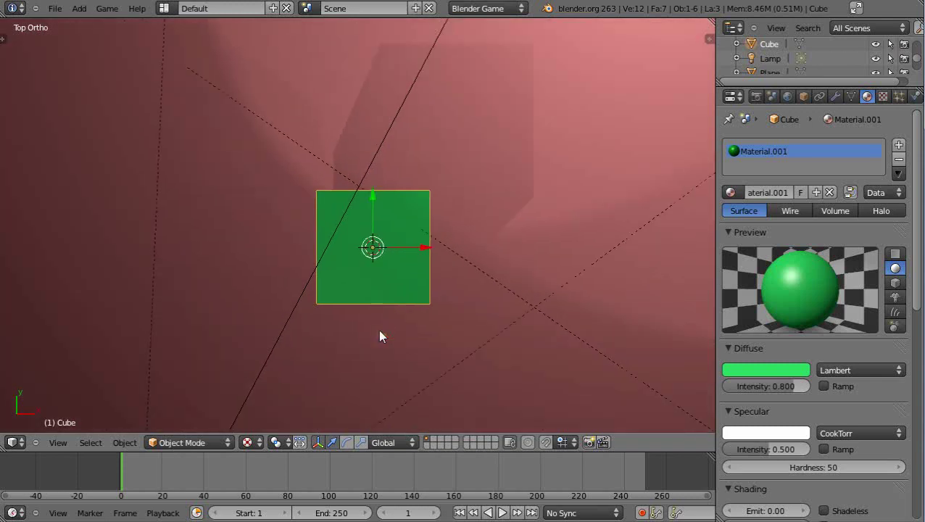
scroll(380, 331, "up", 2)
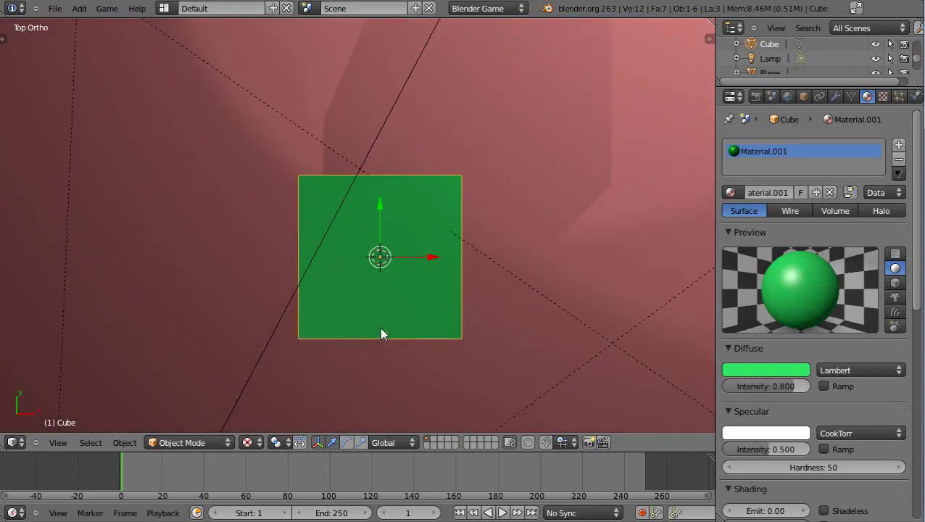
key("KP_5")
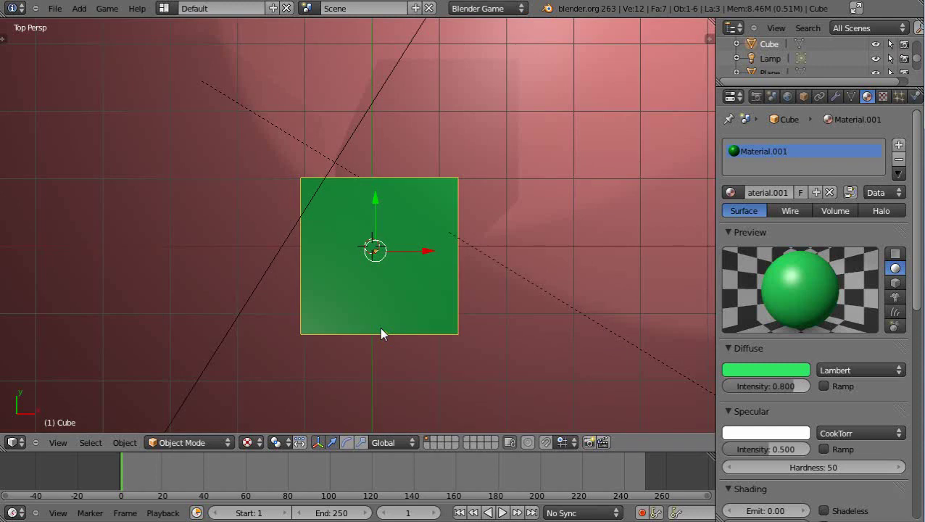
Step: Rotate the cube diagonally about the vertical axis
scroll(403, 293, "up", 1)
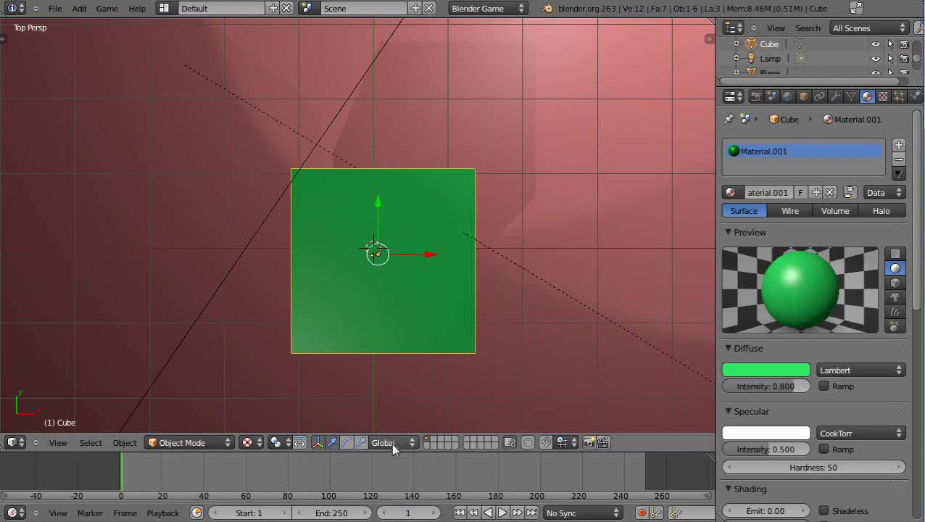
scroll(453, 127, "down", 4)
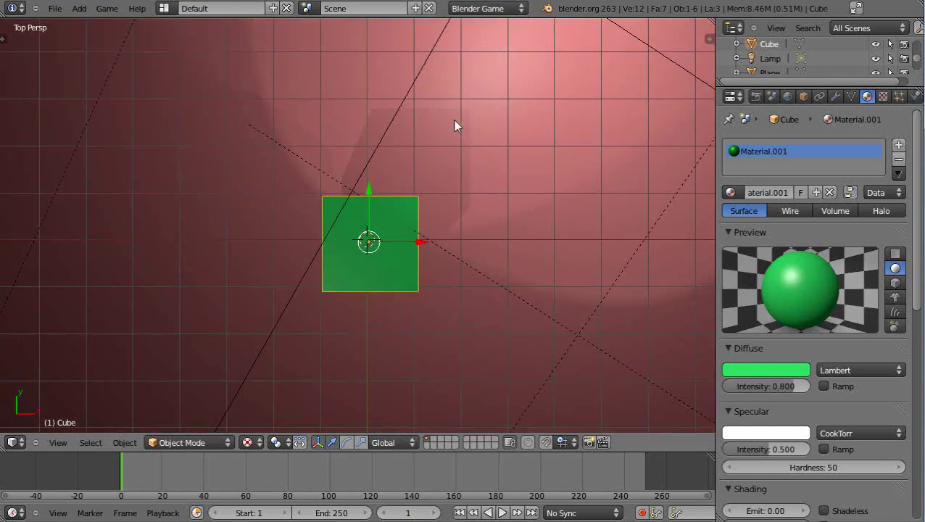
key("r")
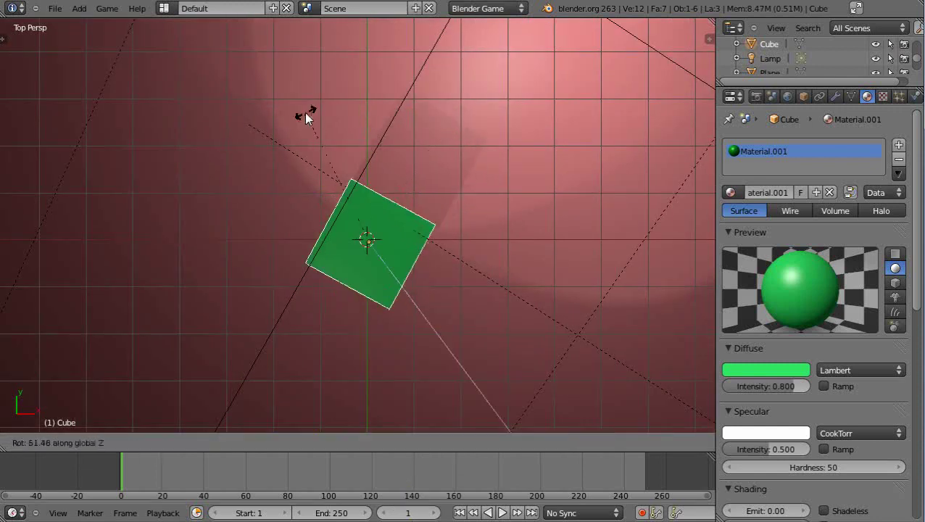
left_click(343, 108)
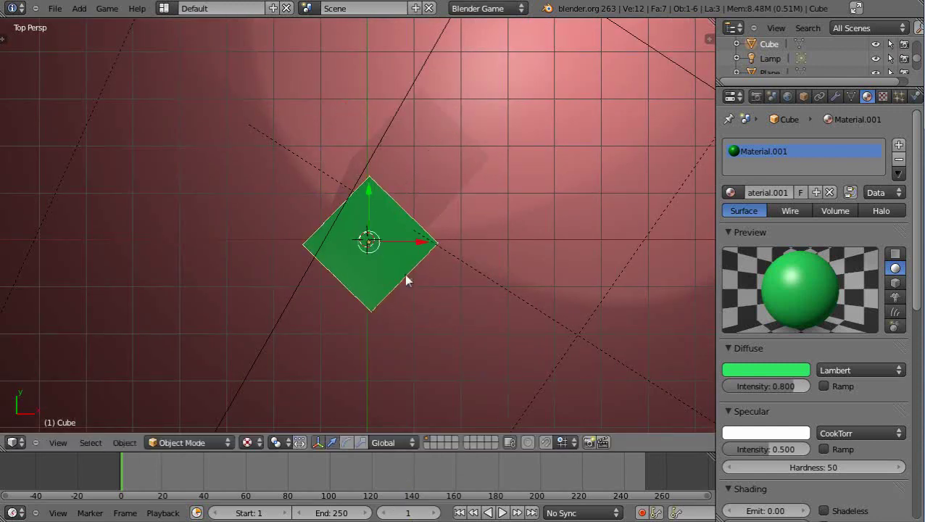
Step: Switch the transform orientation to Local, then back to Global
left_click(413, 442)
left_click(384, 411)
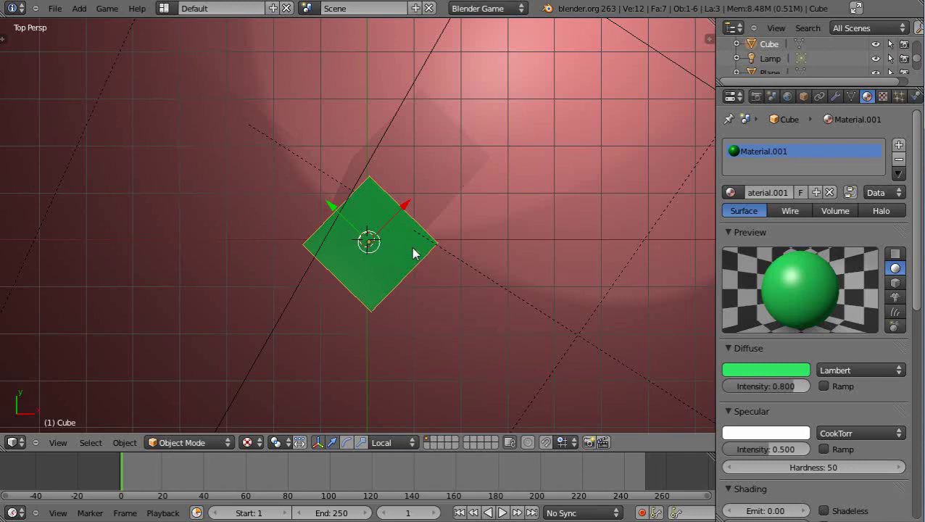
left_click(398, 442)
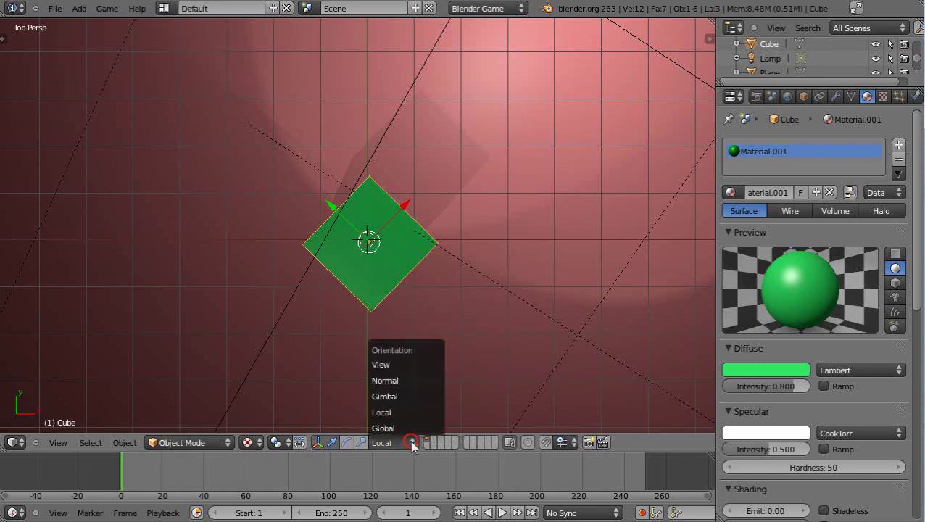
left_click(393, 426)
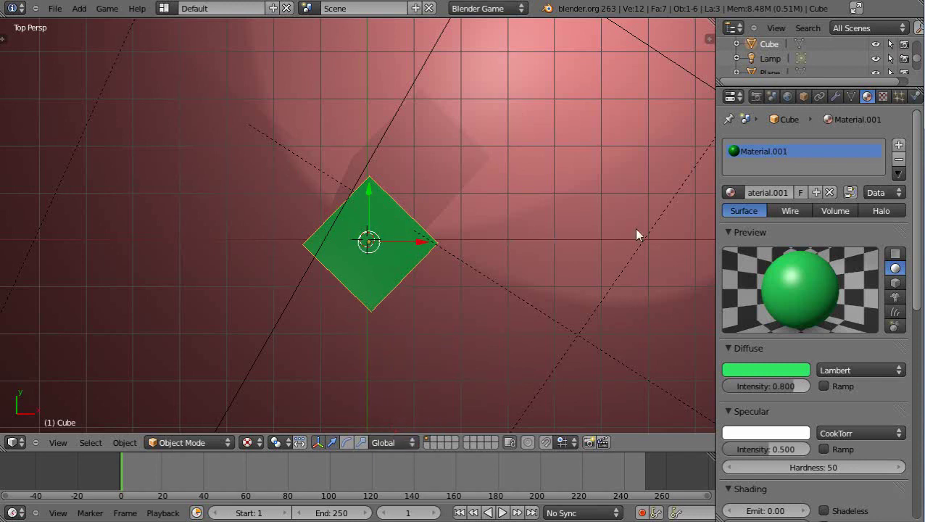
scroll(528, 312, "down", 1)
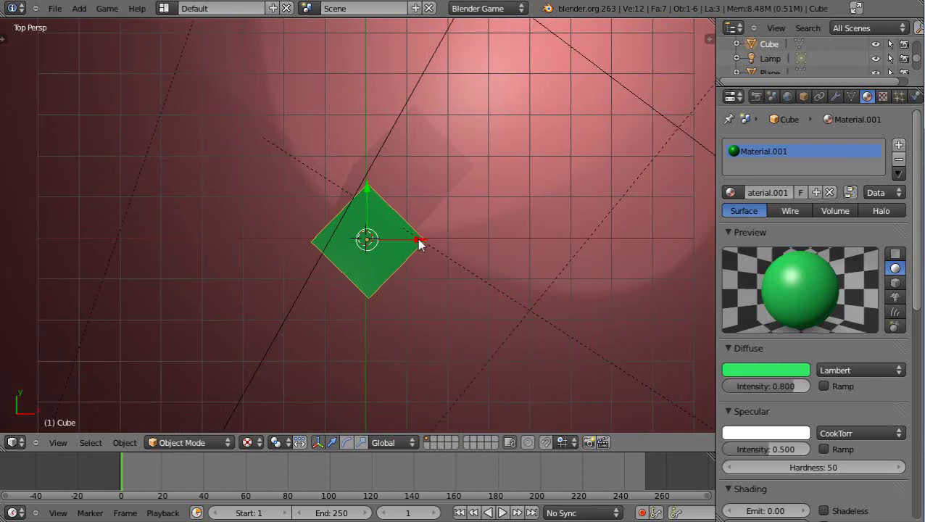
mouse_move(419, 242)
left_mouse_down()
mouse_move(584, 244)
mouse_move(416, 245)
left_mouse_up()
mouse_move(364, 185)
left_mouse_down()
mouse_move(377, 108)
mouse_move(380, 193)
left_mouse_up()
scroll(405, 287, "down", 2)
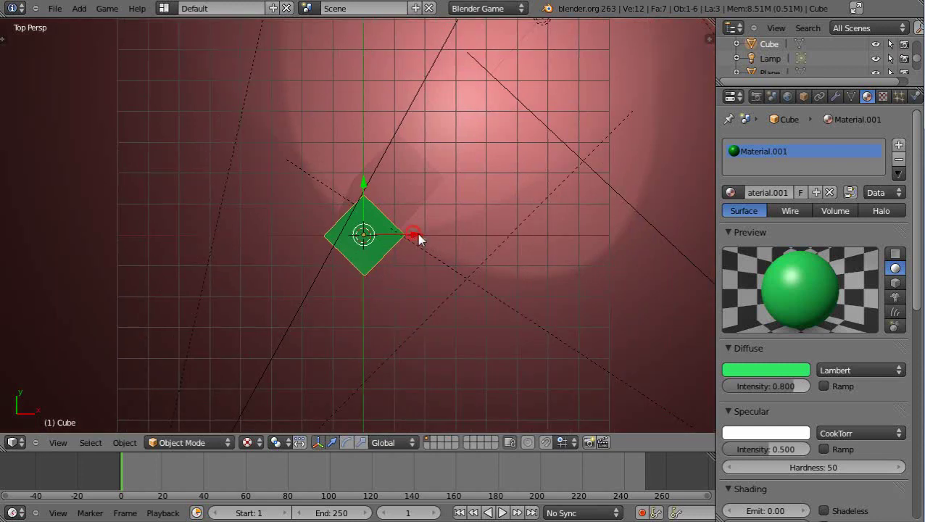
mouse_move(415, 233)
left_mouse_down()
mouse_move(533, 240)
mouse_move(411, 234)
left_mouse_up()
scroll(406, 217, "up", 3)
scroll(407, 217, "down", 2)
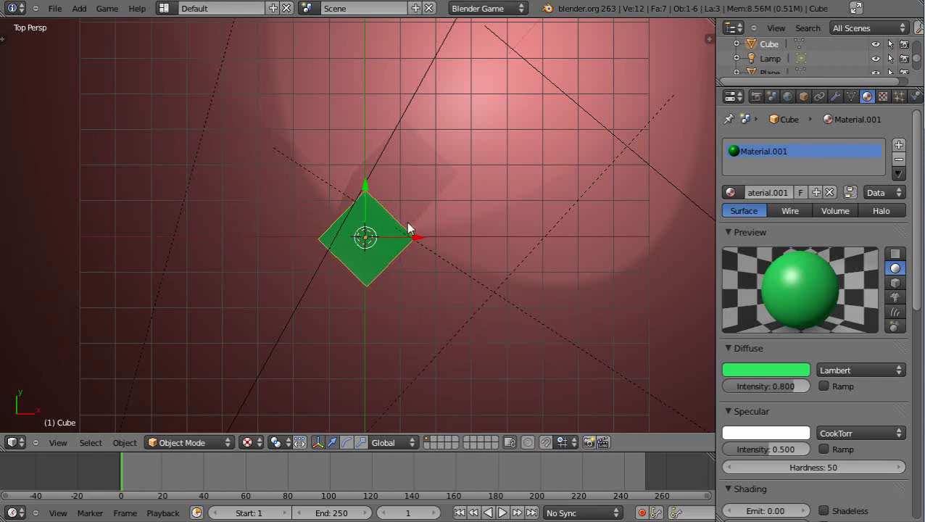
Step: Clear the cube's rotation and slide it right along global X
key("alt+r")
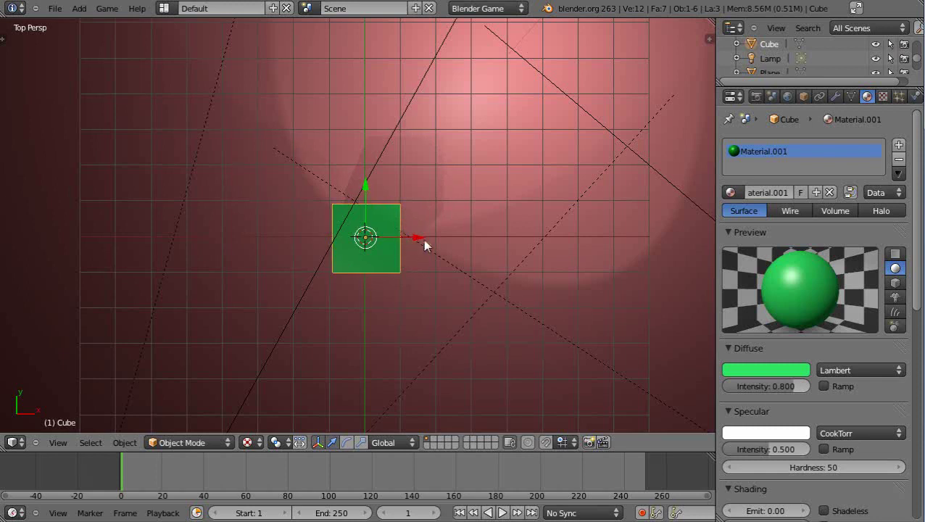
mouse_move(414, 237)
left_mouse_down()
mouse_move(615, 246)
mouse_move(402, 252)
mouse_move(413, 250)
left_mouse_up()
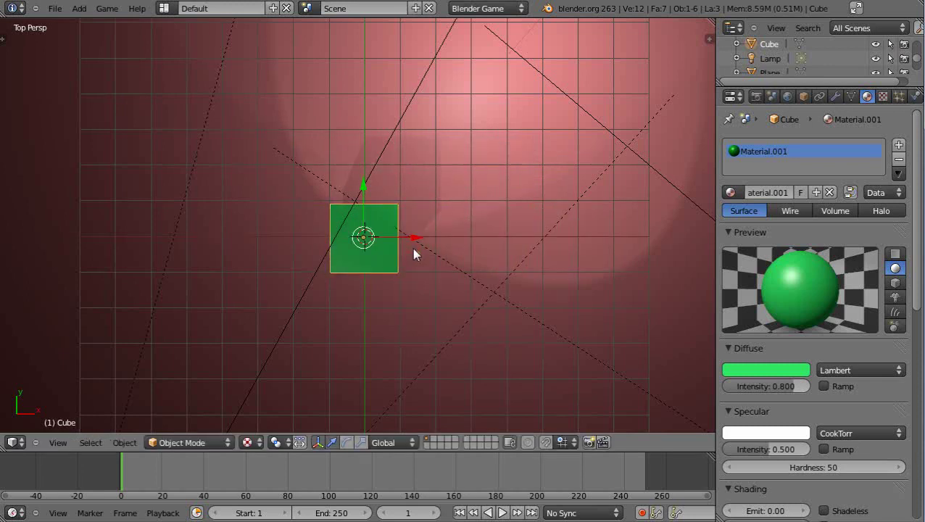
key("KP_5")
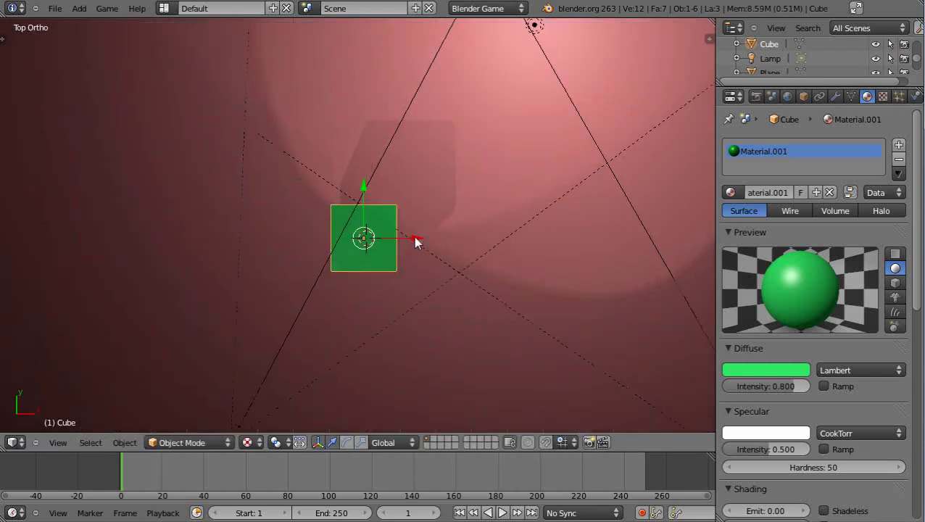
key("KP_5")
mouse_move(414, 237)
left_mouse_down()
mouse_move(549, 246)
mouse_move(543, 238)
mouse_move(415, 239)
left_mouse_up()
Step: Rotate the cube about 45° around global Z, then move it along global X and Y
key("r")
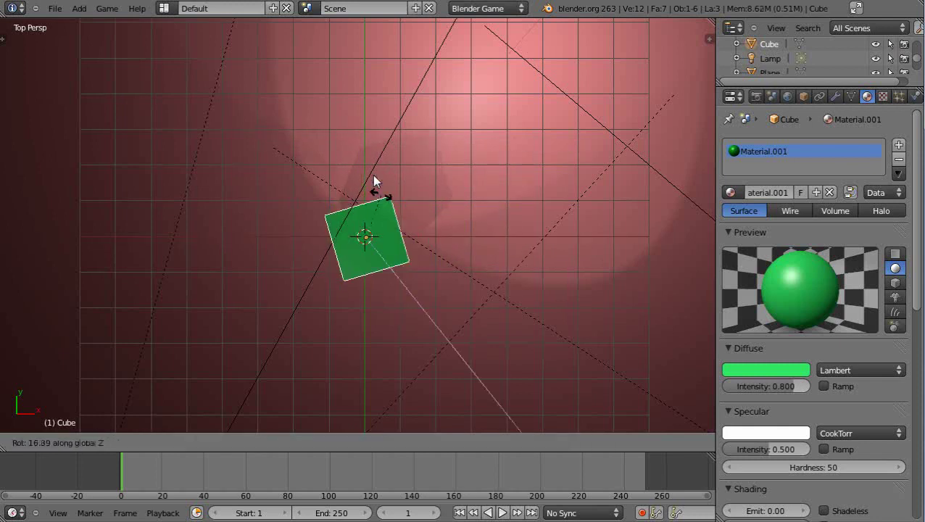
left_click(352, 165)
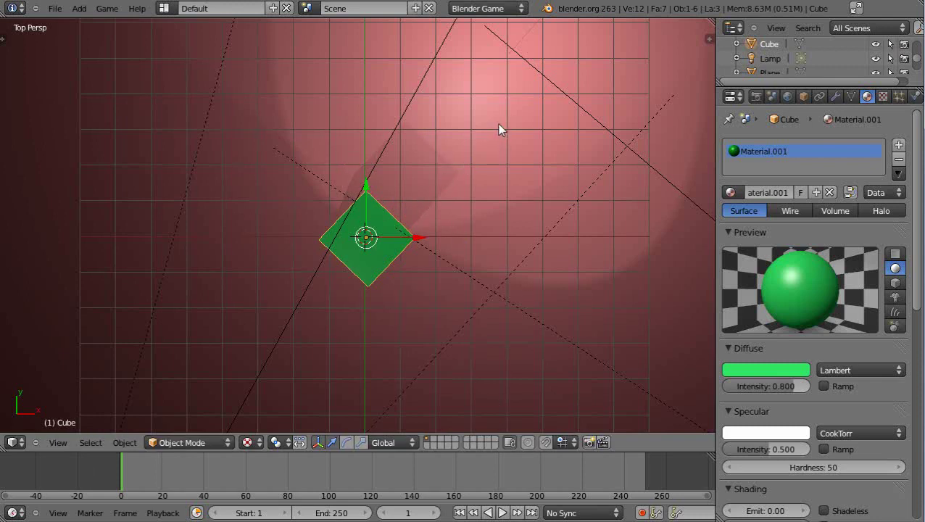
left_click_drag(419, 242, 568, 242)
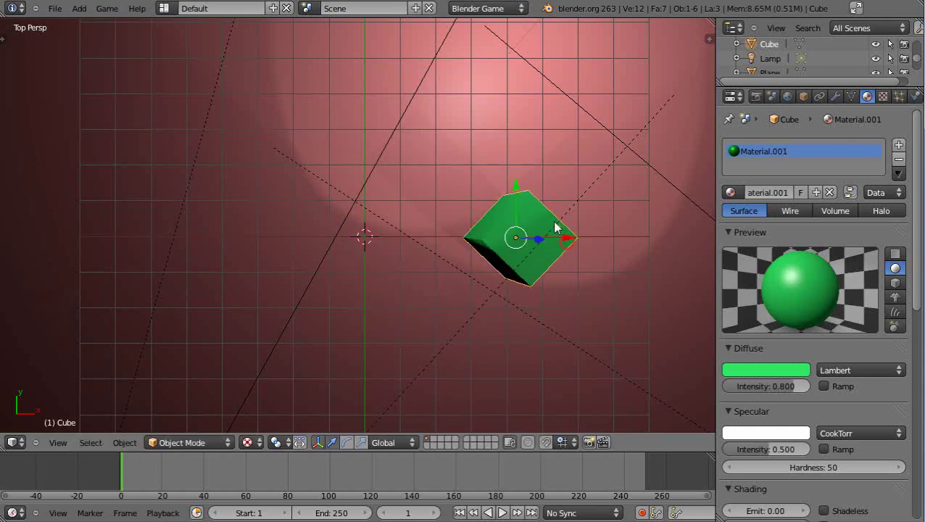
left_click_drag(517, 187, 501, 94)
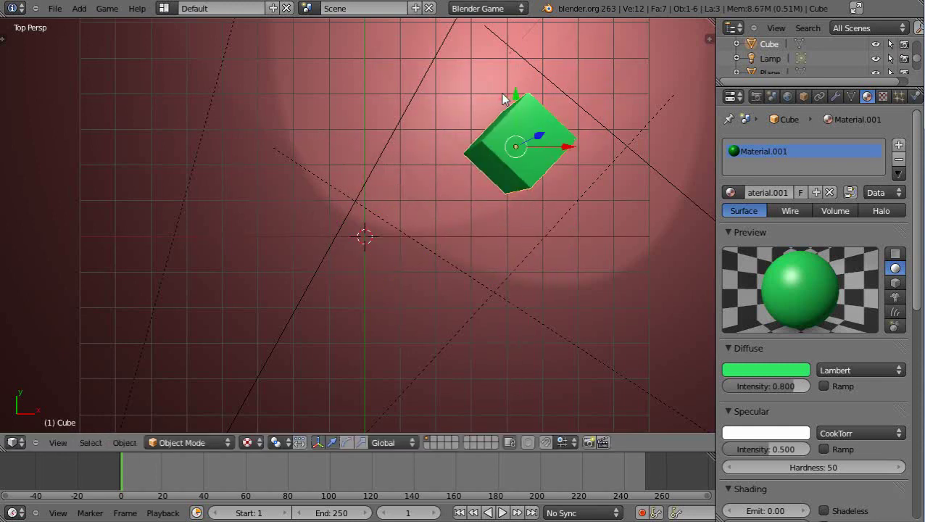
key("KP_5")
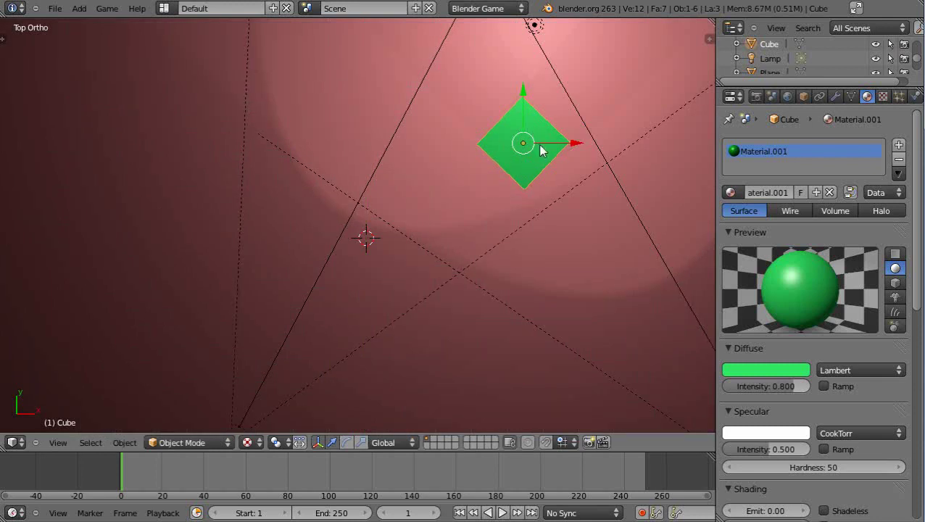
Step: Snap the cube to the 3D cursor, then move it along global X
key("shift+s")
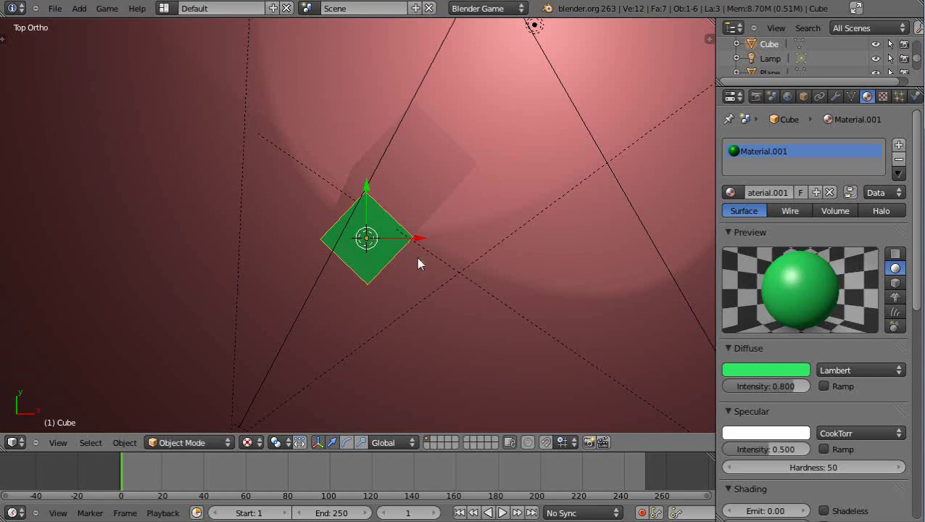
key("g")
key("x")
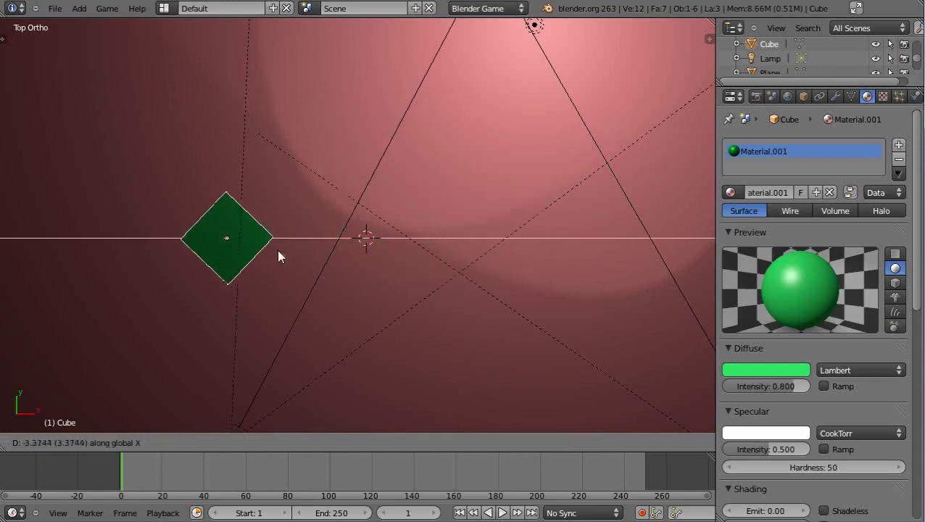
left_click(571, 255)
Step: Move the cube along global Y, then undo the moves to return it to the origin
key("g")
key("y")
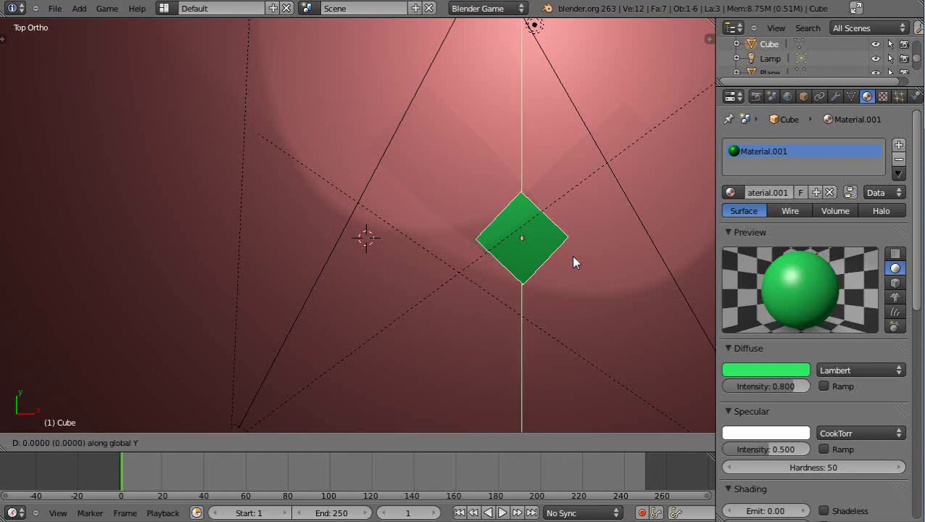
left_click(563, 134)
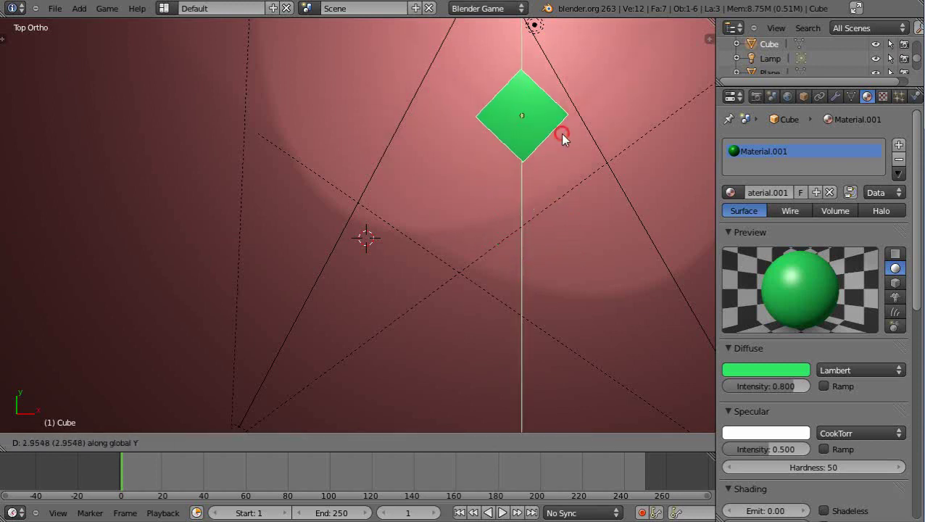
key("ctrl+z")
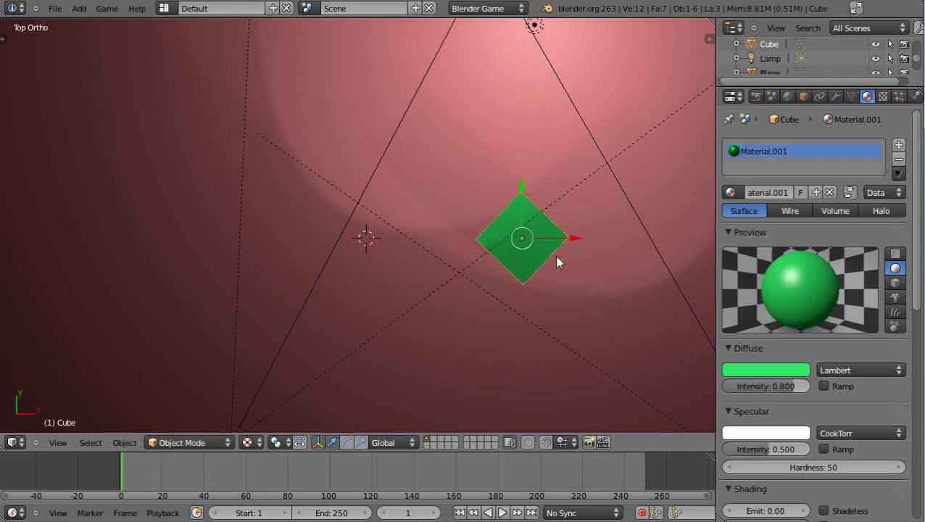
key("ctrl+z")
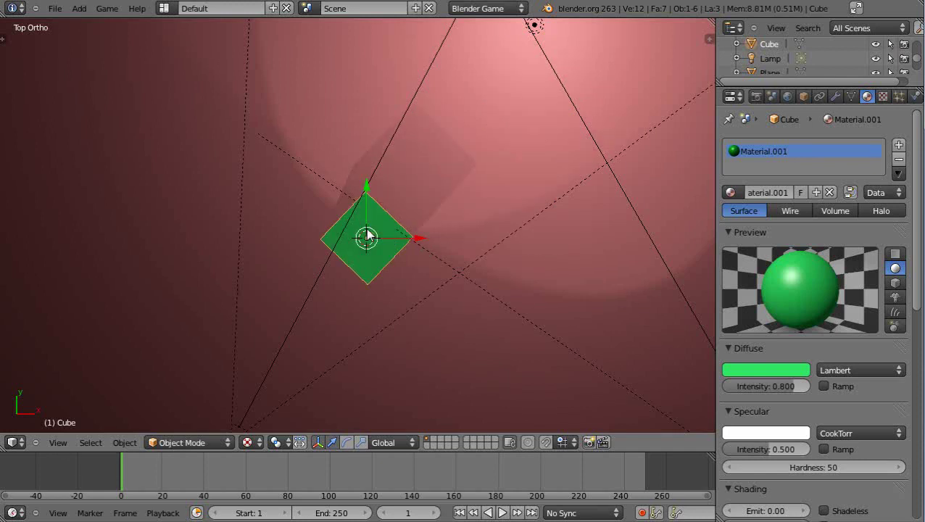
Step: Move the cube along its own local X axis using a double X constraint
key("g")
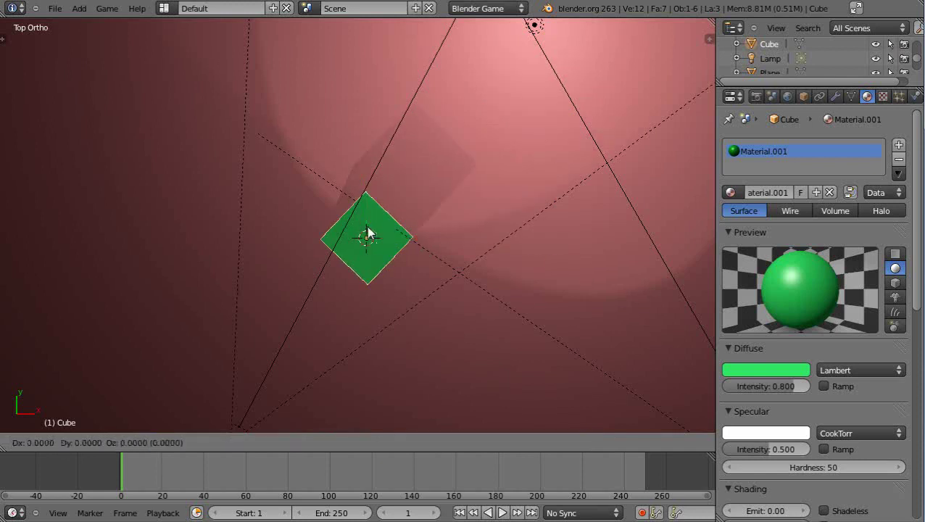
key("x")
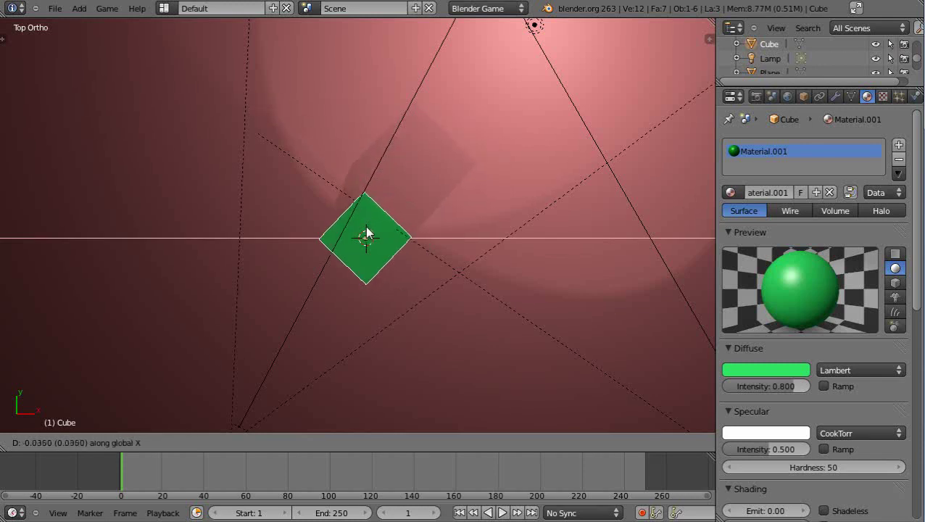
key("x")
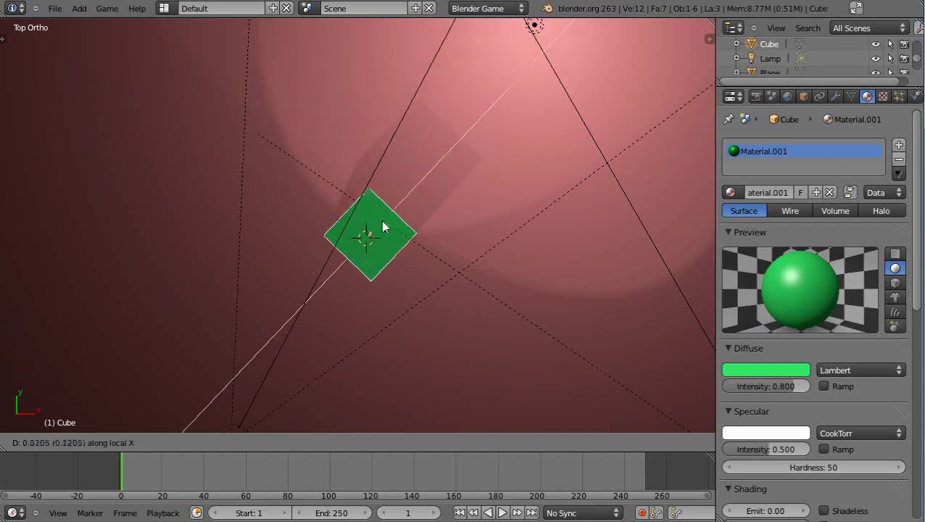
left_click(453, 147)
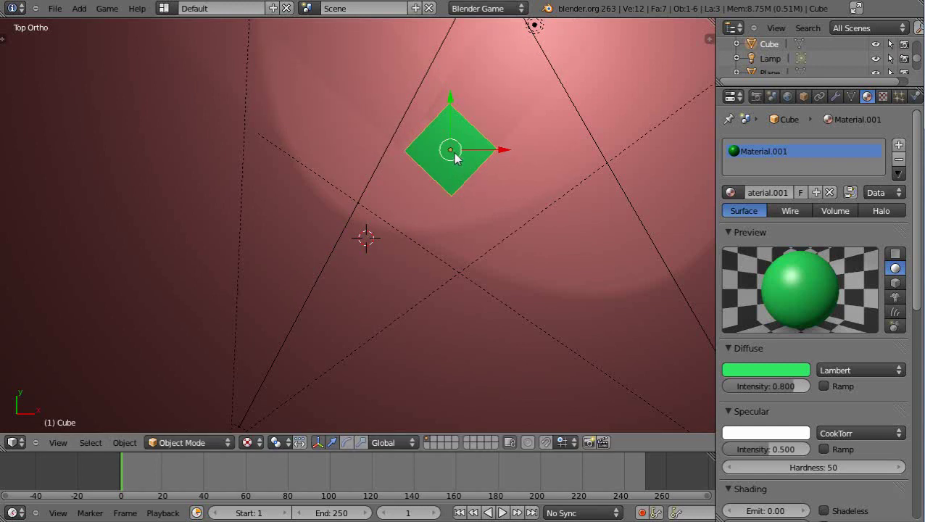
Step: Set the transform orientation to Local and slide the cube -2.94 along local X onto the origin
left_click(416, 442)
left_click(373, 410)
left_click_drag(483, 115, 417, 216)
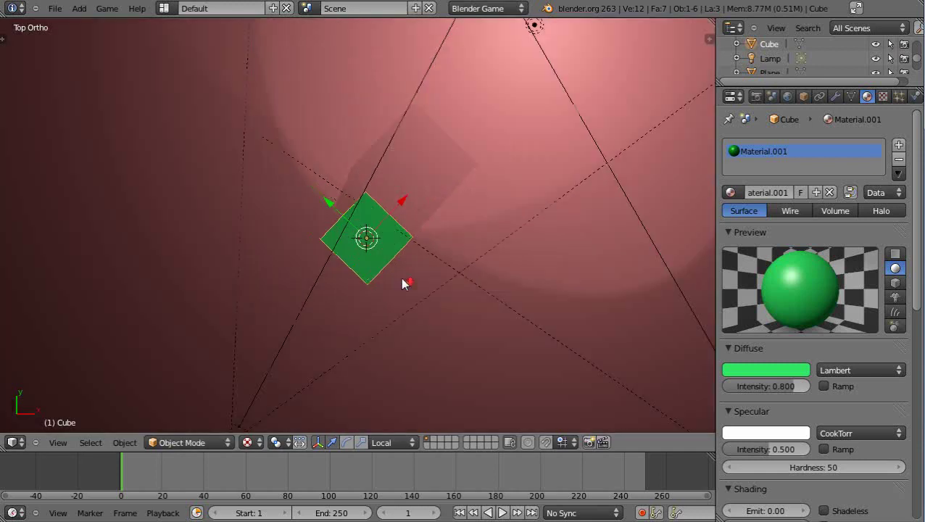
scroll(403, 278, "up", 1)
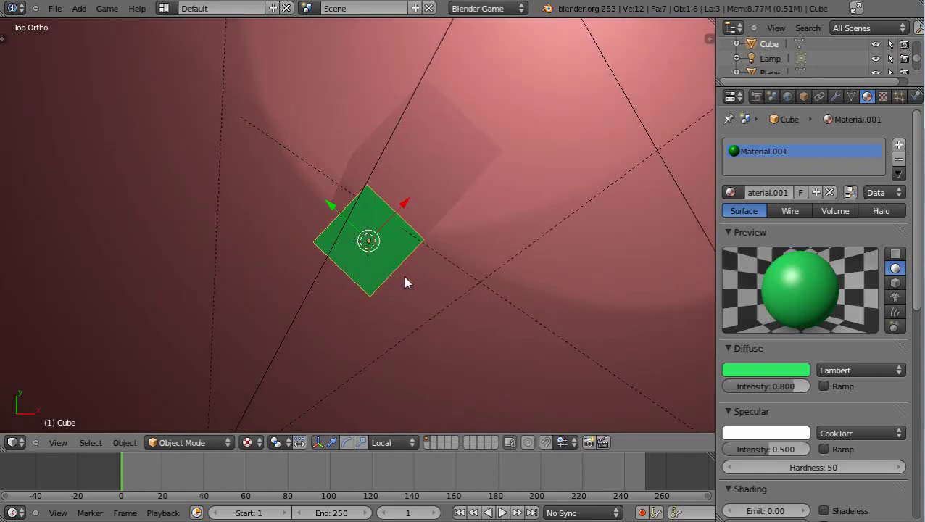
scroll(404, 281, "down", 2)
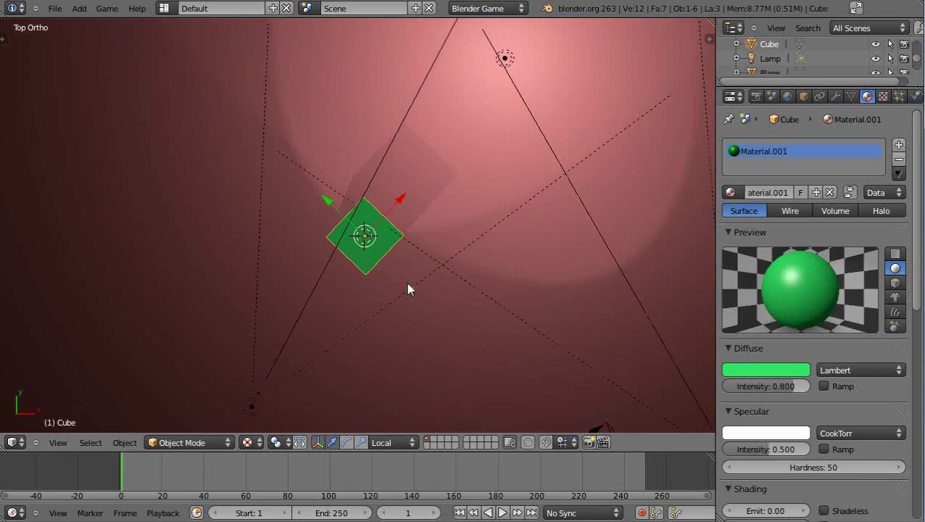